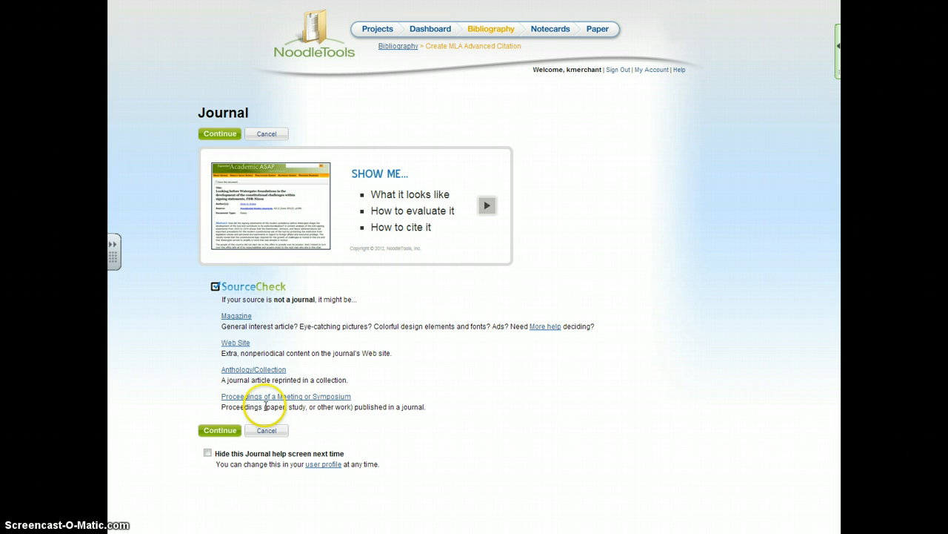
- Continue to the journal citation form, set the source type to Database, and enter JSTOR as the database name
left_click(227, 431)
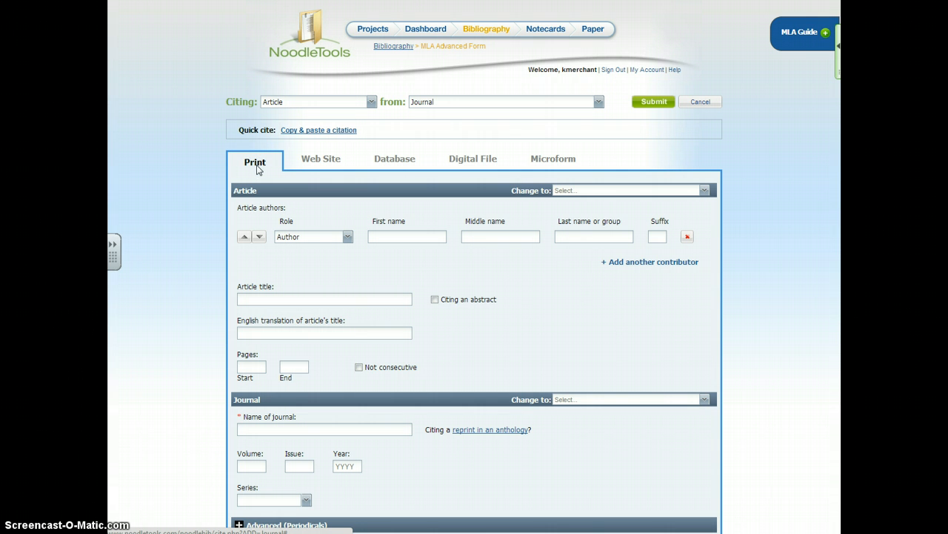
left_click(404, 167)
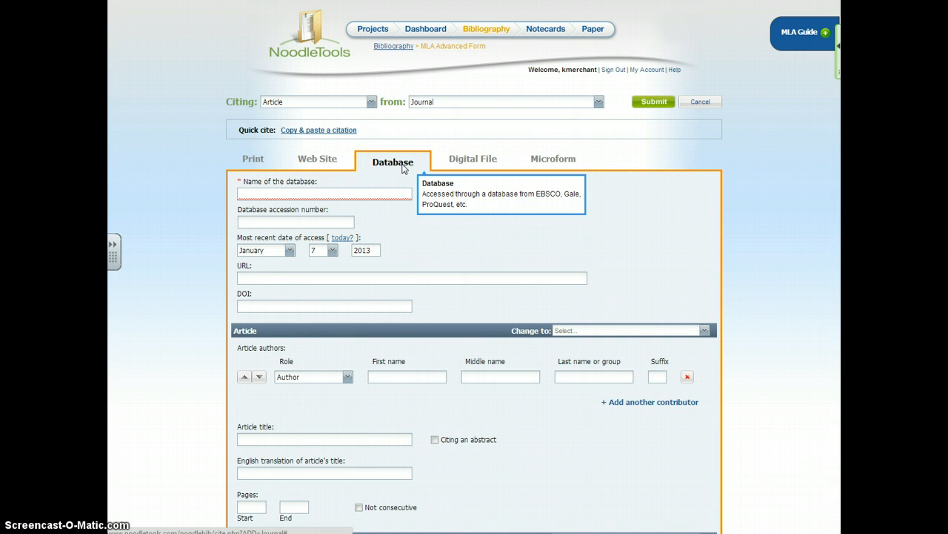
scroll(389, 174, "down", 1)
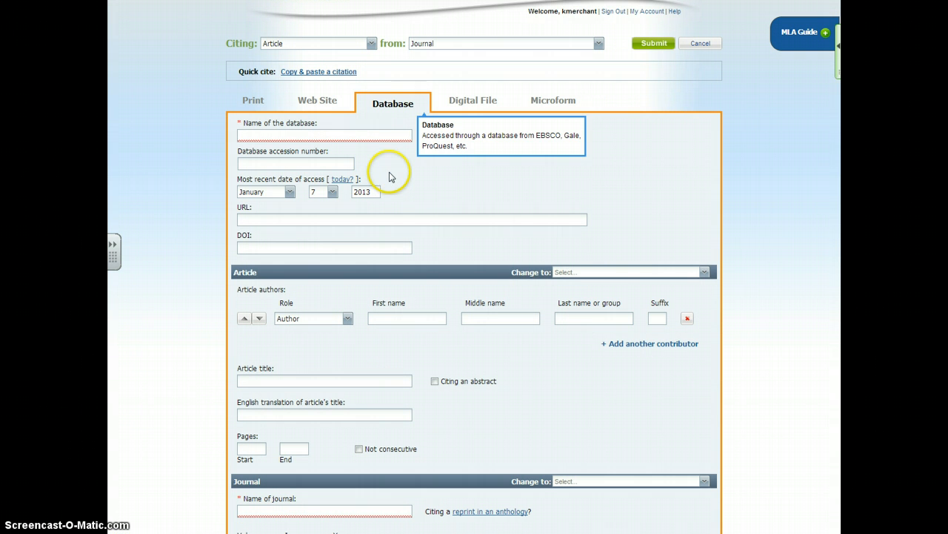
left_click(382, 135)
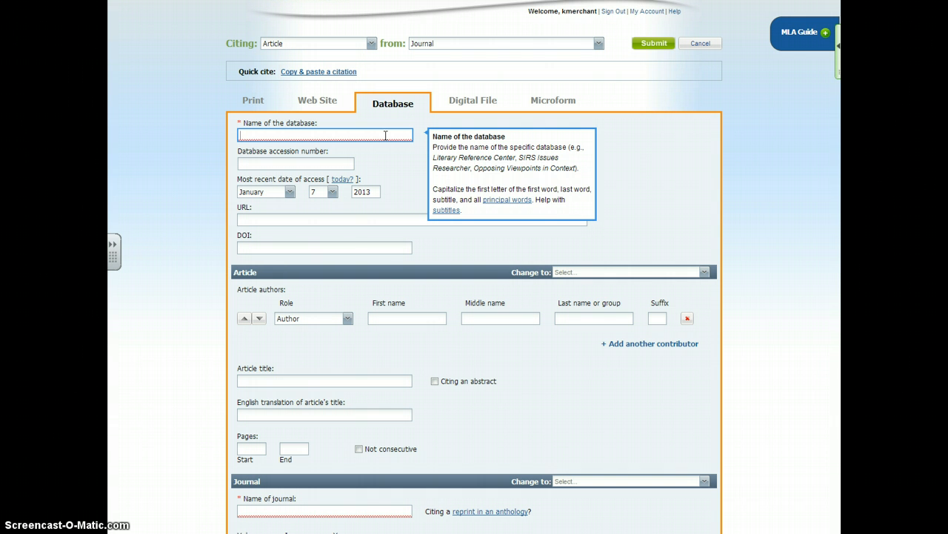
type("JSTOR")
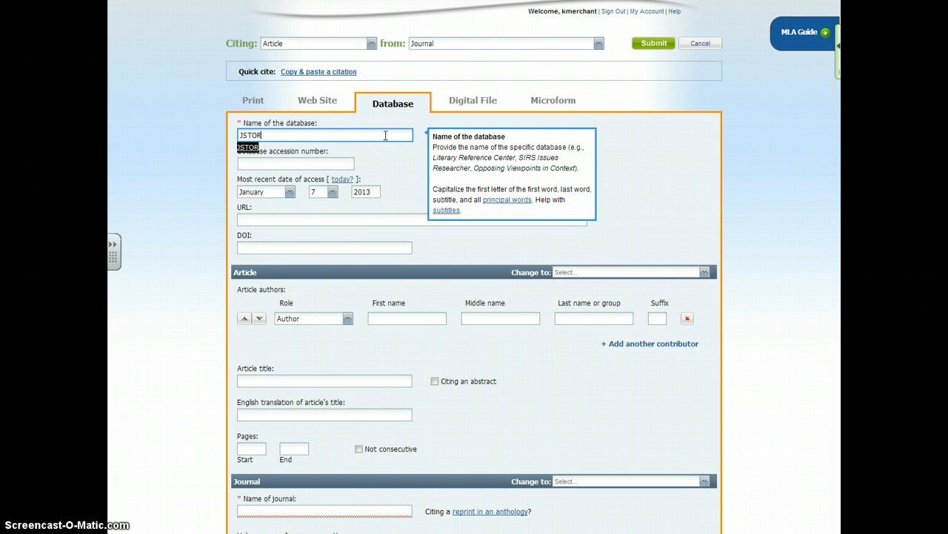
left_click(248, 147)
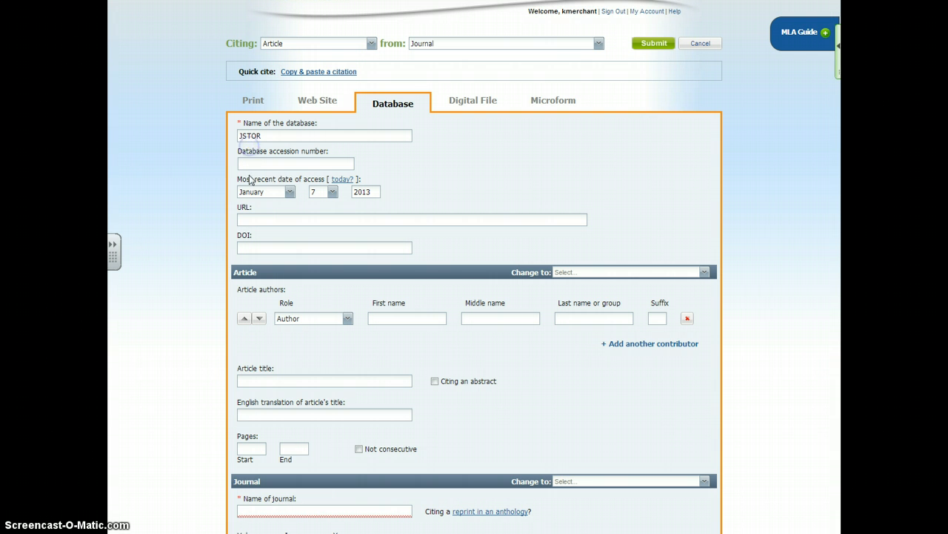
scroll(290, 197, "down", 1)
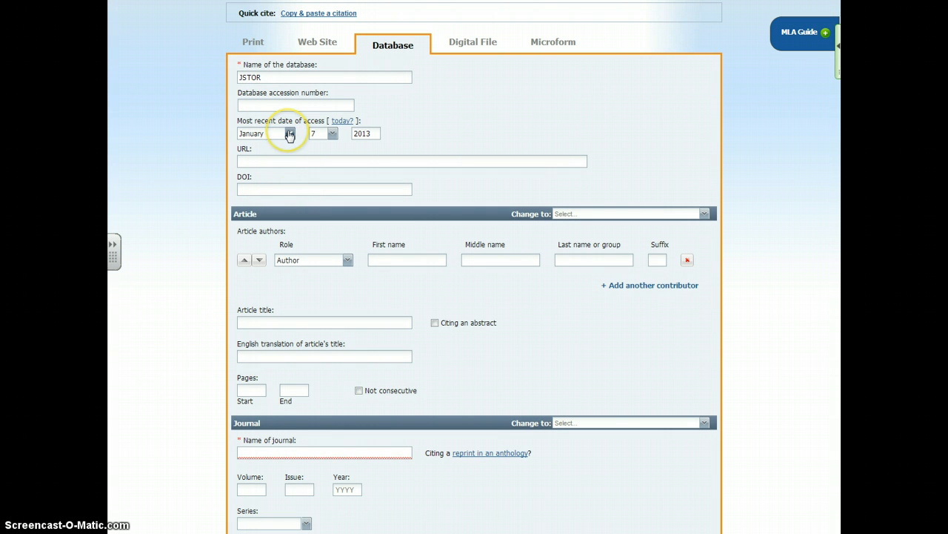
left_click(324, 159)
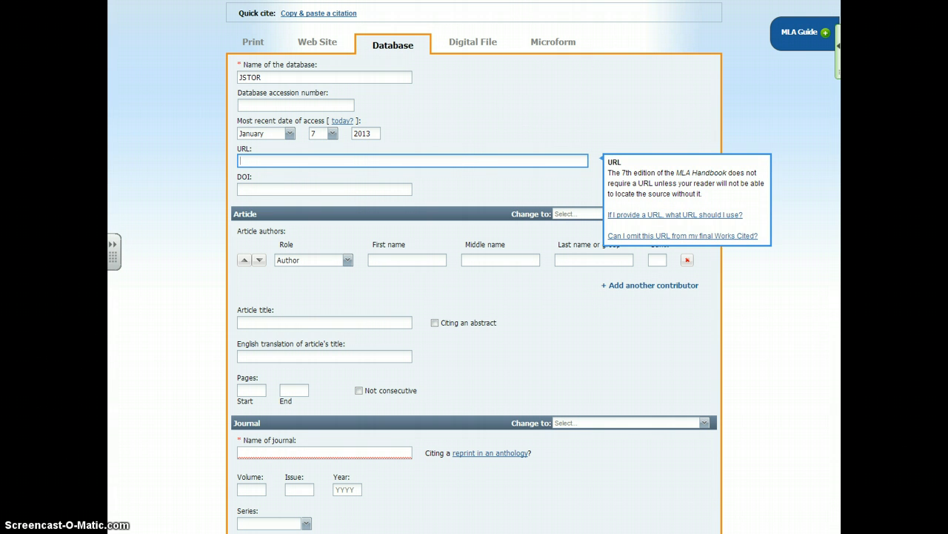
left_click_drag(838, 0, 411, 0)
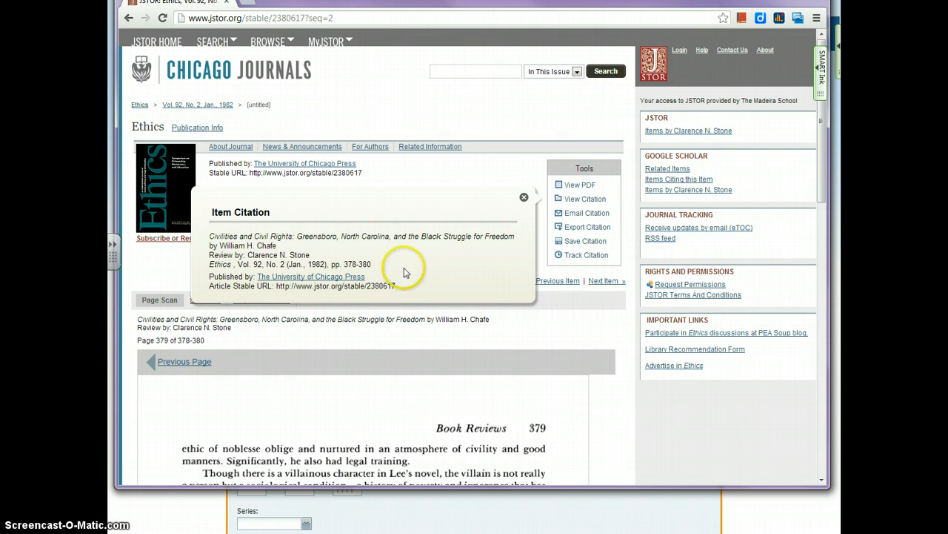
left_click_drag(396, 286, 279, 288)
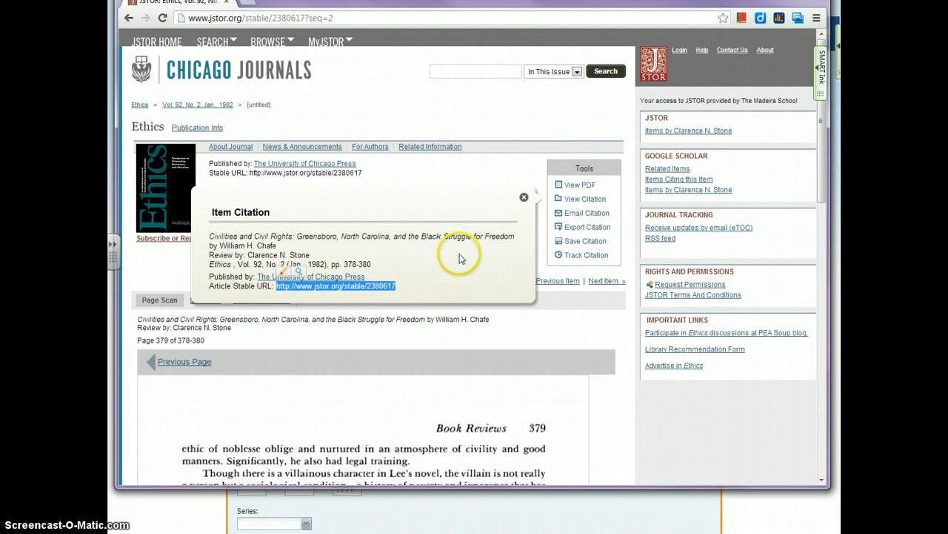
right_click(377, 285)
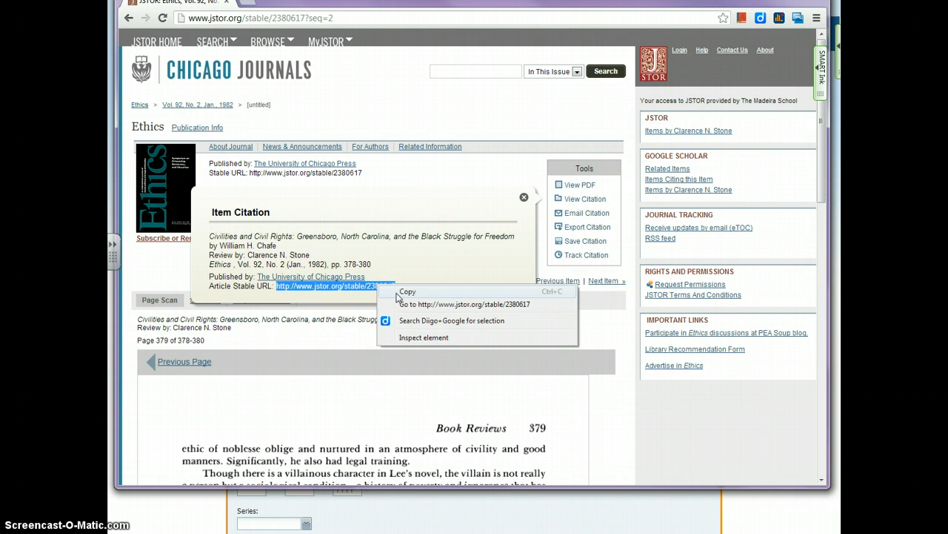
left_click(397, 294)
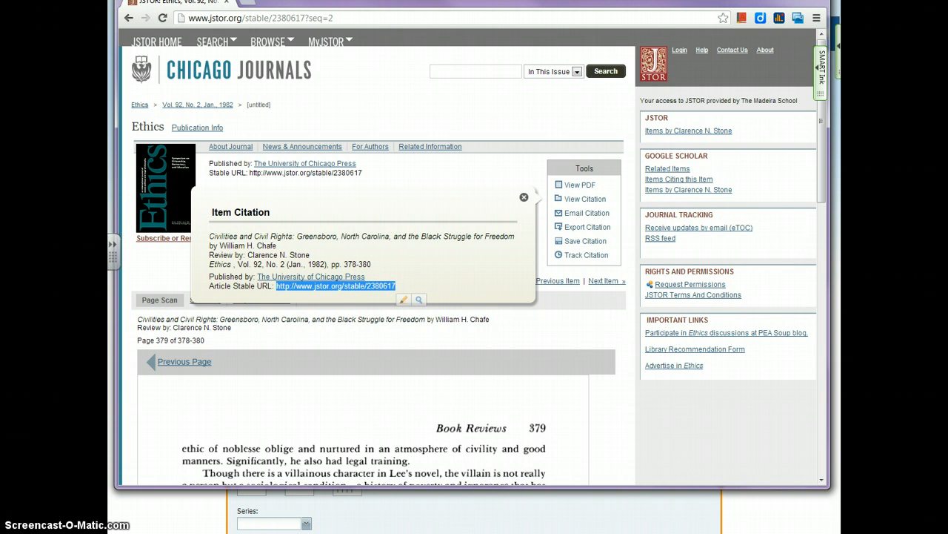
left_click_drag(415, 1, 947, 6)
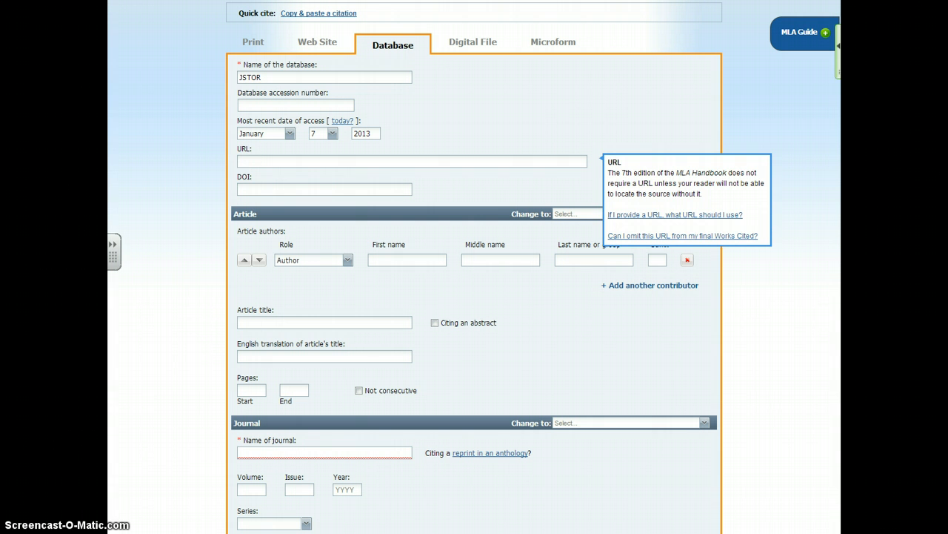
left_click(250, 160)
key("ctrl+v")
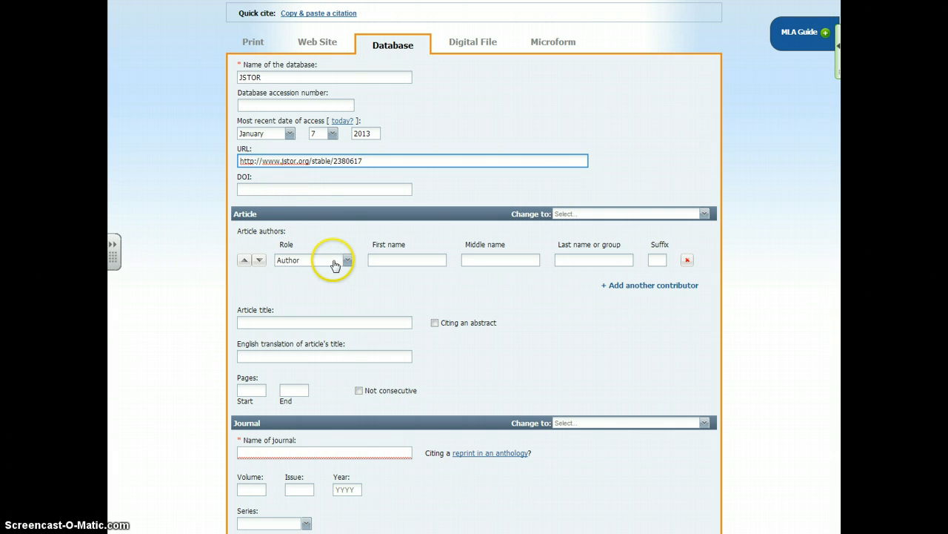
- Enter the reviewer's first name, middle initial and last name as the article author
left_click(404, 258)
type("c")
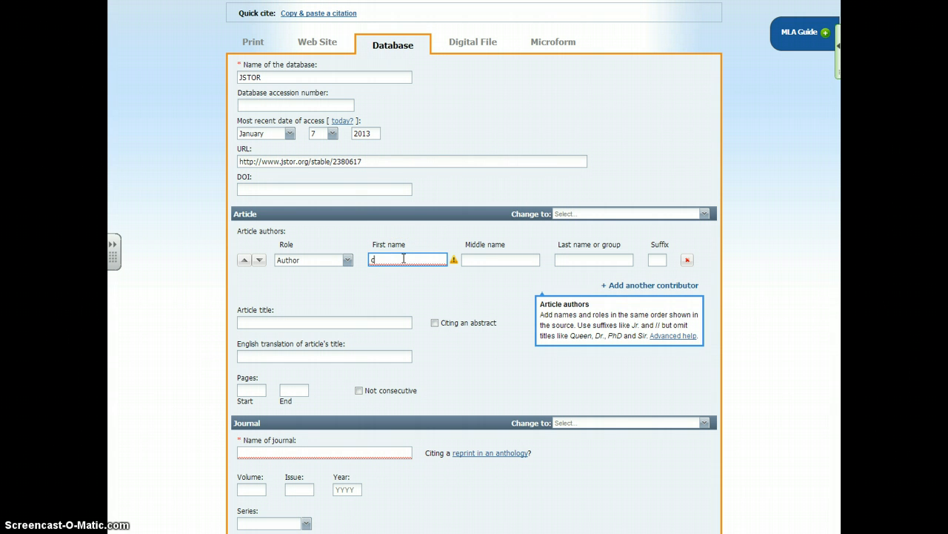
type("Clarence")
key("Tab")
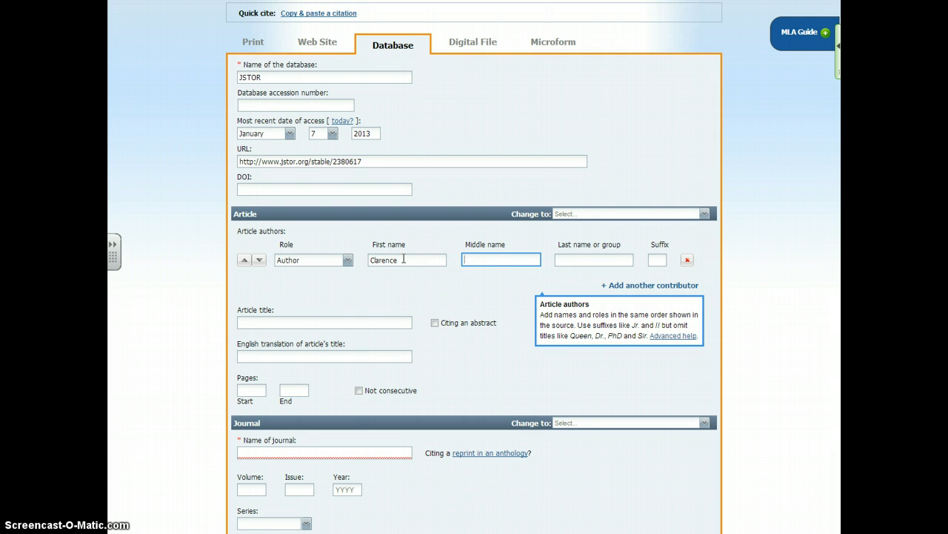
type("N.")
key("Tab")
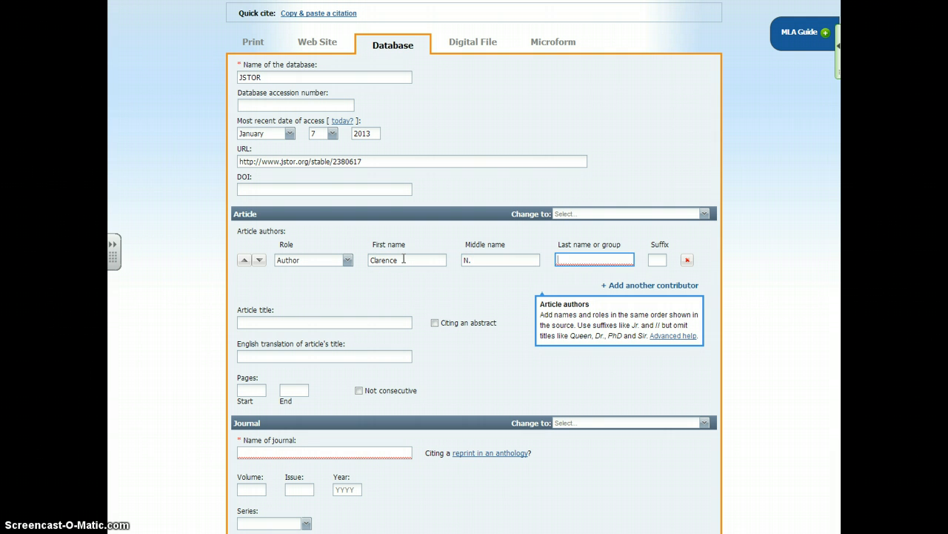
type("Stone")
key("Tab")
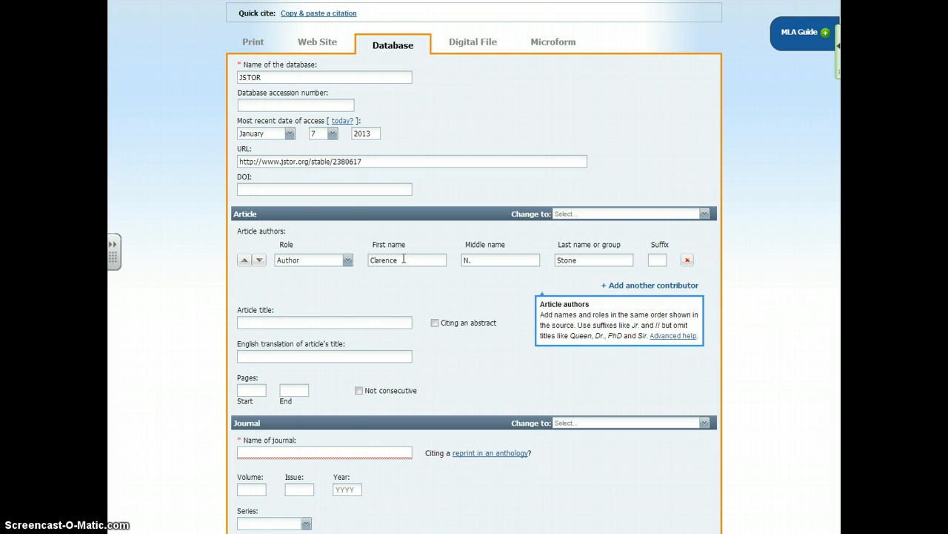
- Enter the article title "Civilities and Civil Rights: Greensboro, North Carolina and the Black Struggle for Freedom, A Review"
key("Tab")
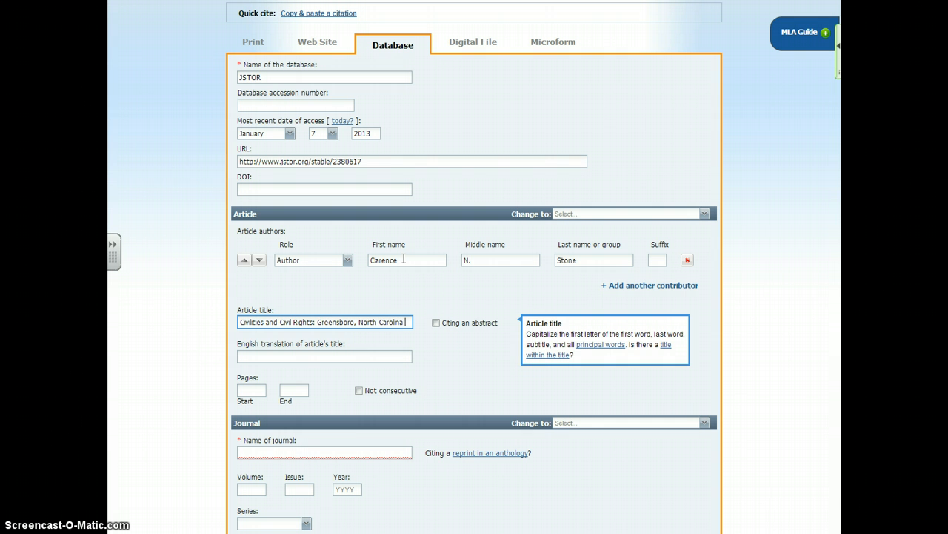
type("and")
type(" t")
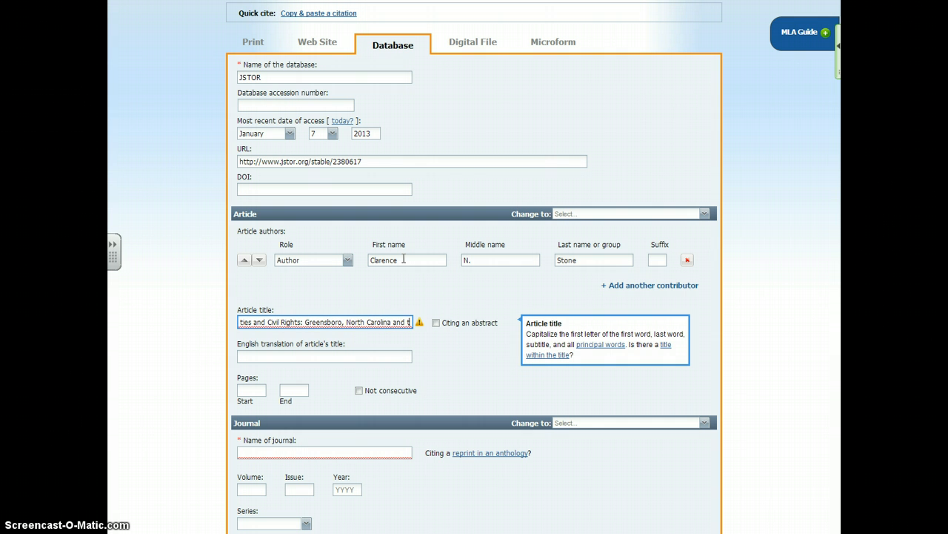
type("he Black Strugg")
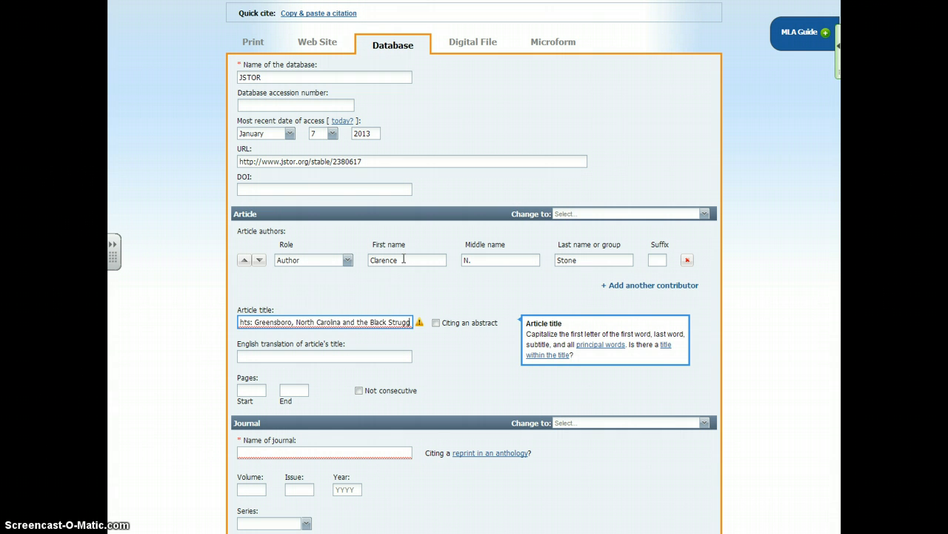
type("le for Freedom")
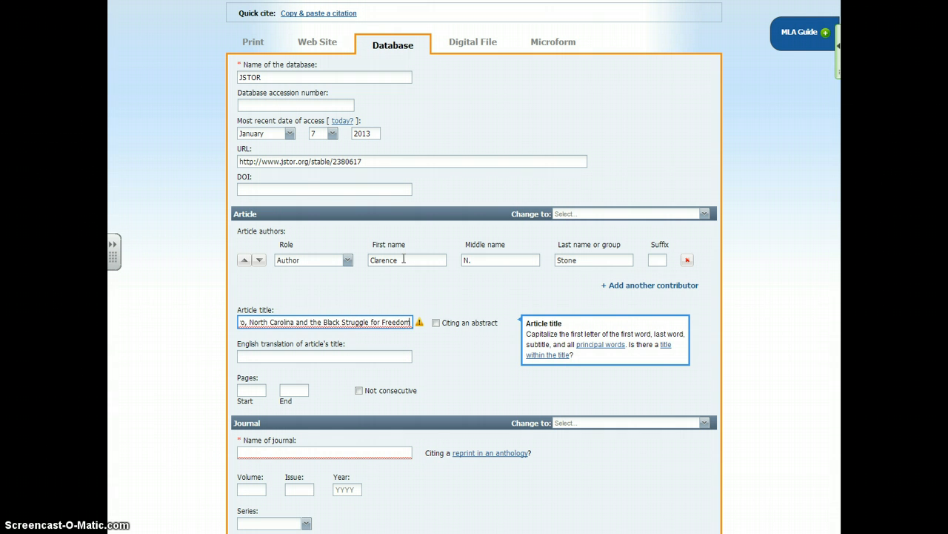
type(", A Review")
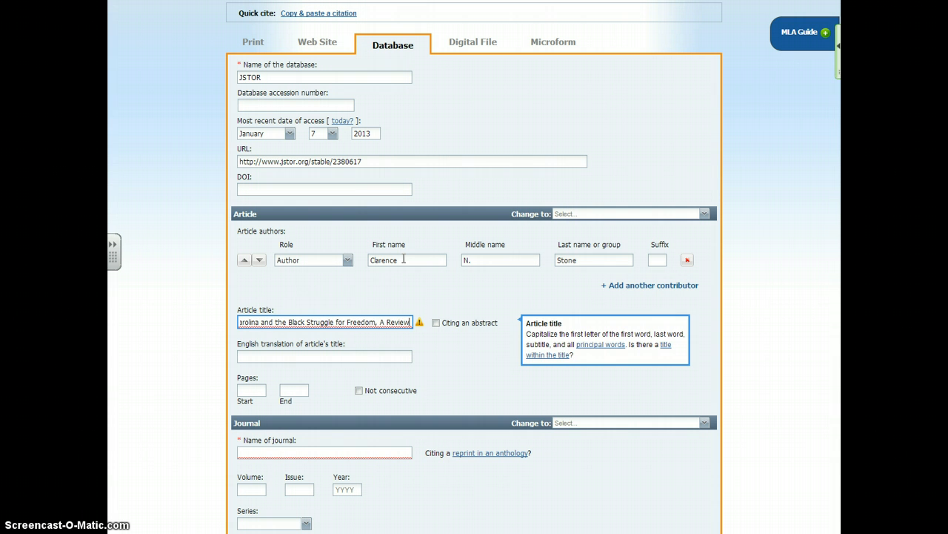
left_click(406, 259)
left_click(381, 349)
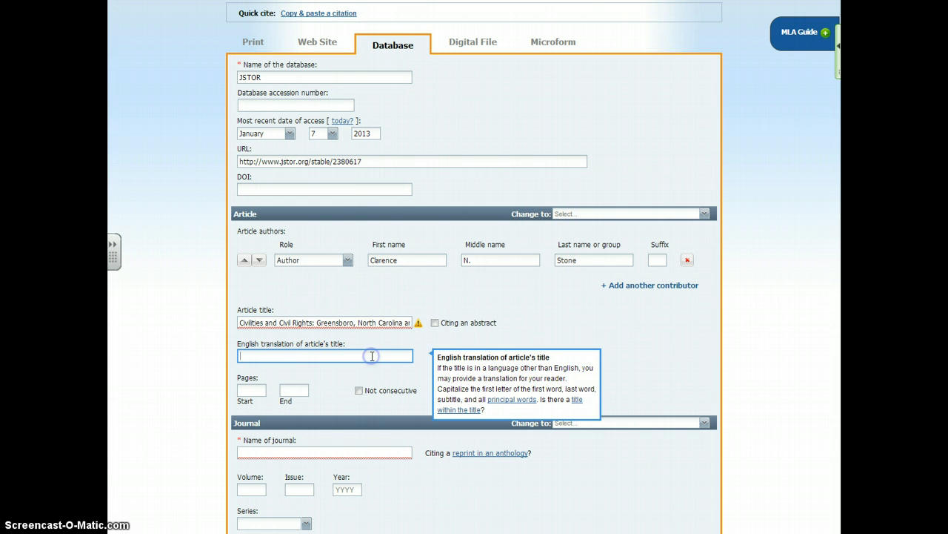
left_click(419, 324)
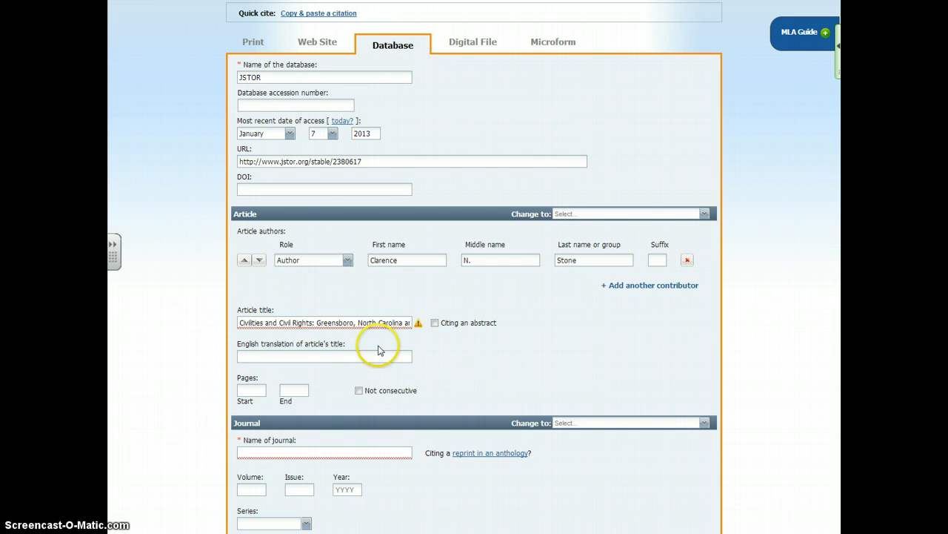
- Set the article's page range to start at 378 and end at 380
left_click(255, 390)
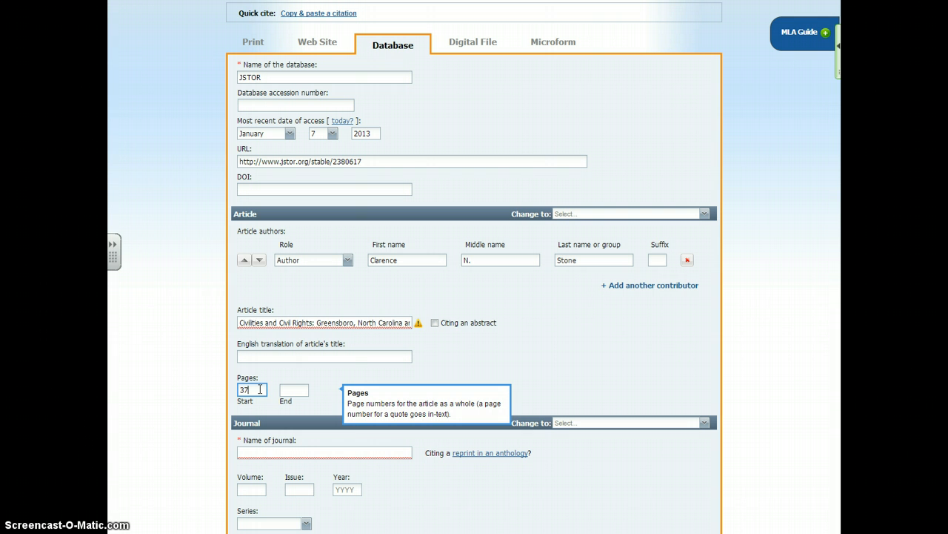
type("378-380")
key("BackSpace")
key("Tab")
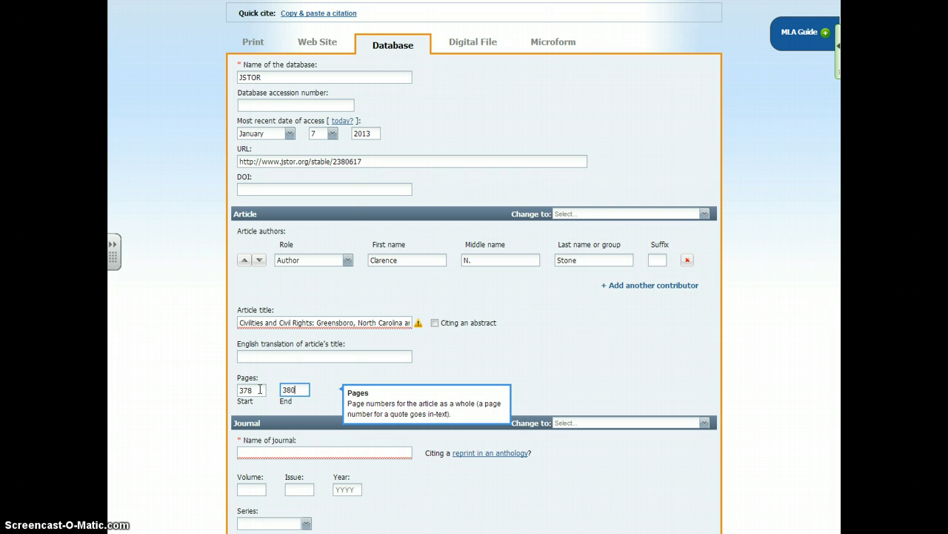
left_click(191, 373)
- Fill in the journal details with the name Ethics, volume 92, issue 2 and year 1982
scroll(210, 334, "down", 3)
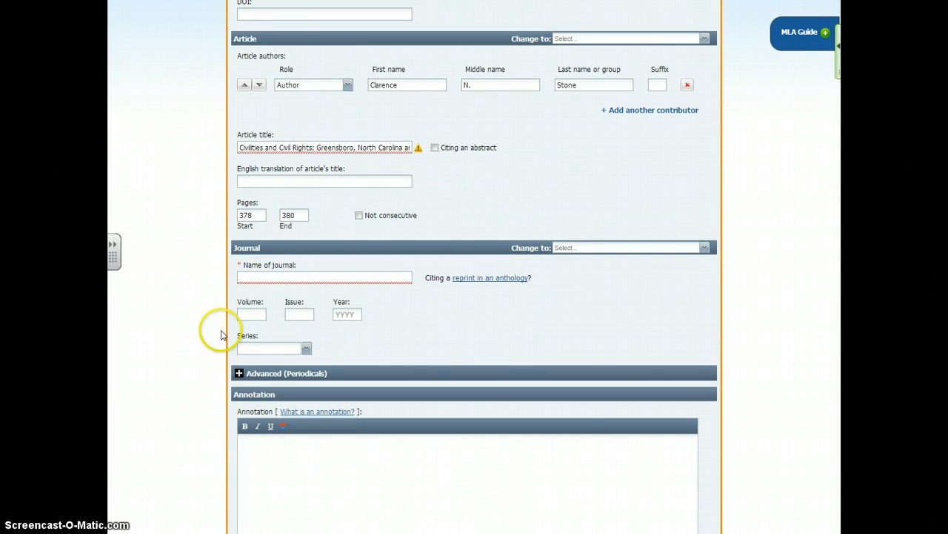
left_click(289, 277)
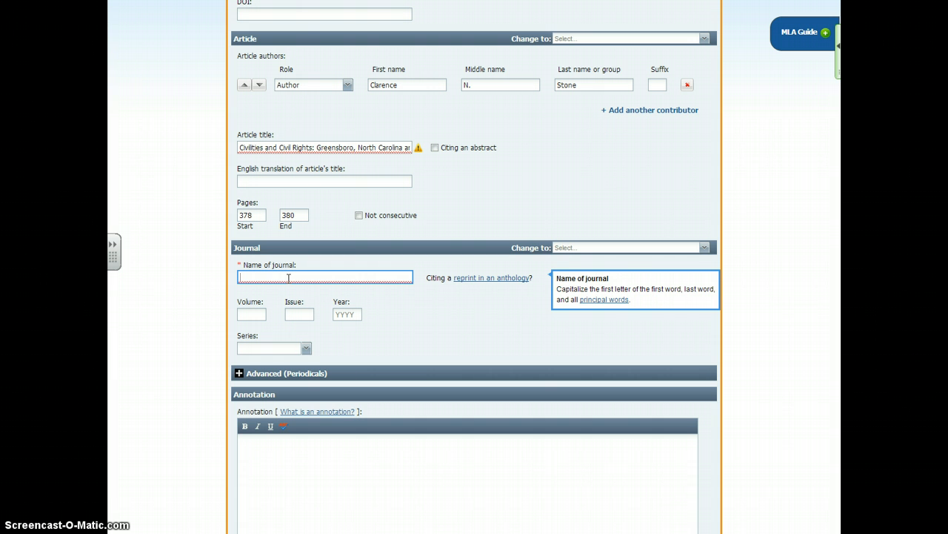
key("Tab")
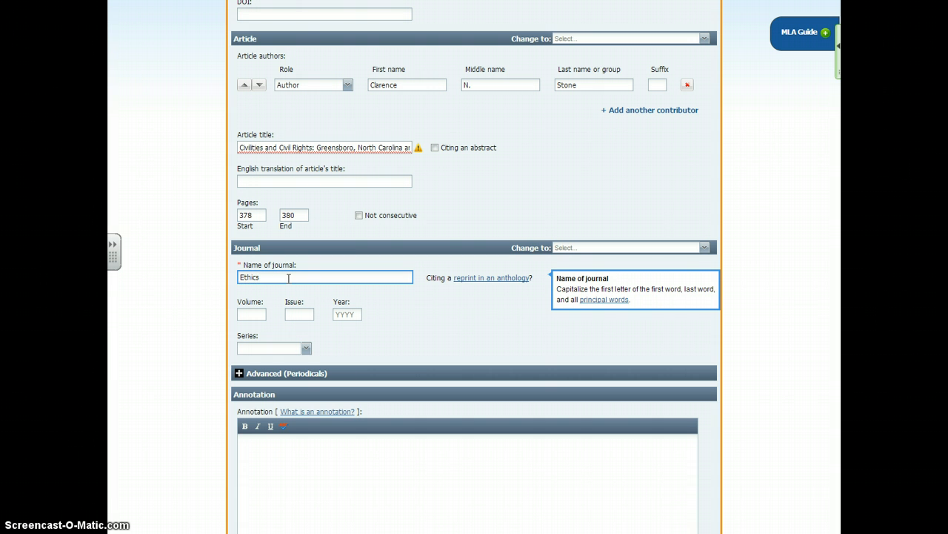
left_click(265, 312)
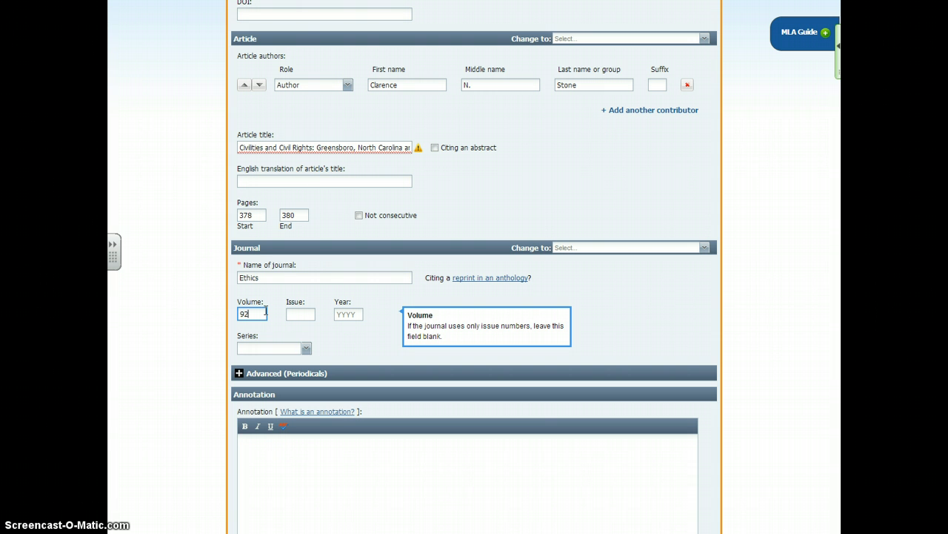
left_click(308, 313)
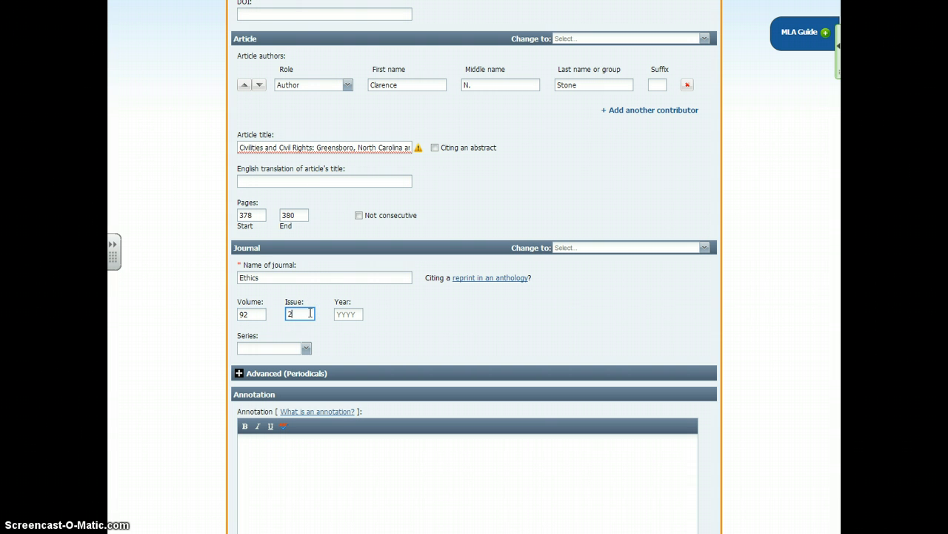
left_click(348, 314)
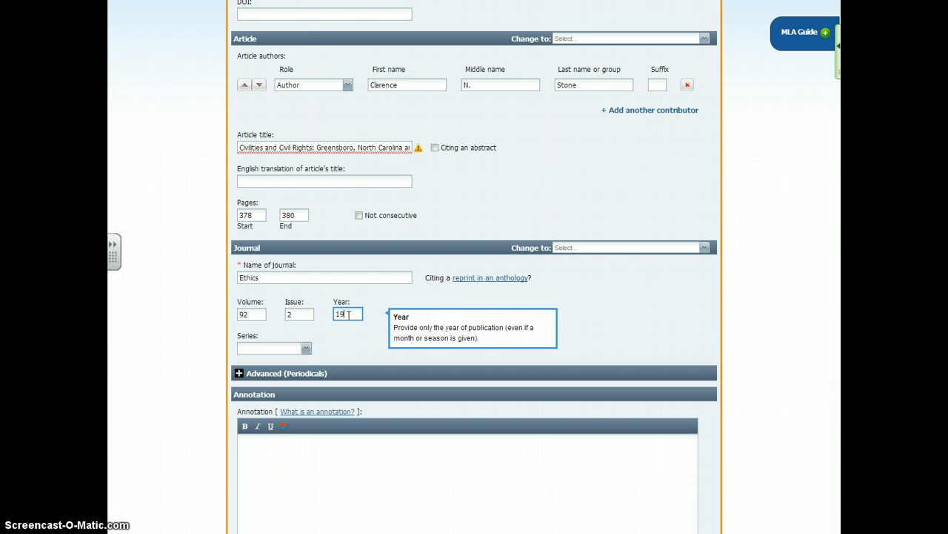
type("1982")
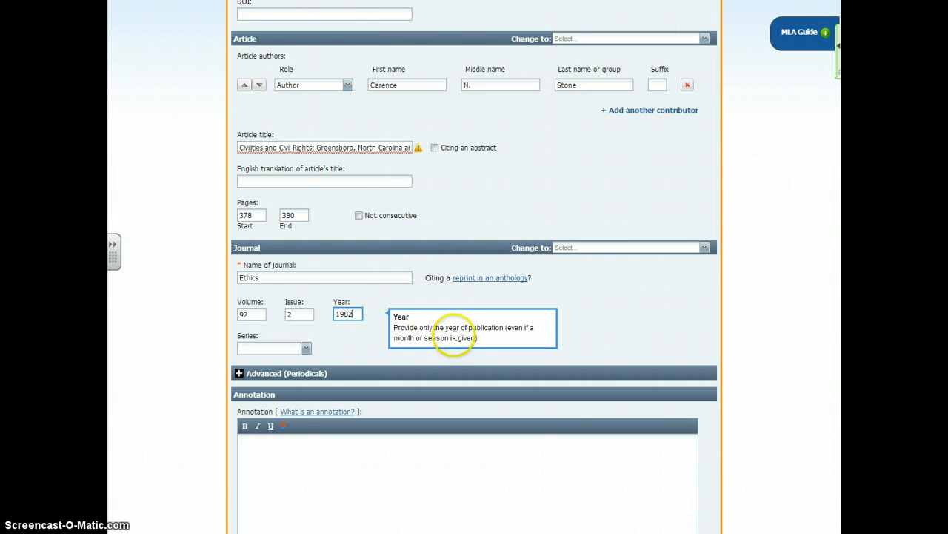
left_click(341, 339)
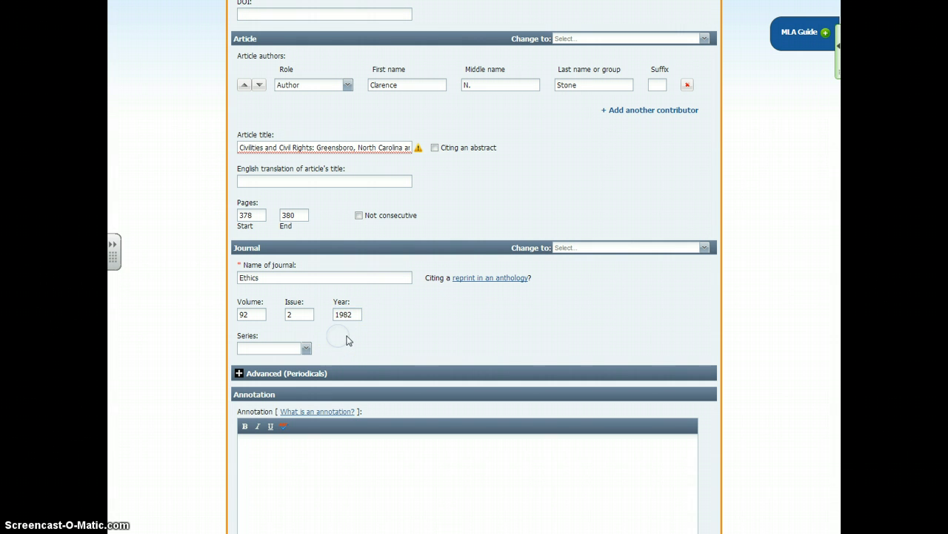
- Review the completed database, article and journal details and submit the citation, keeping it included in the final works cited
scroll(222, 204, "up", 3)
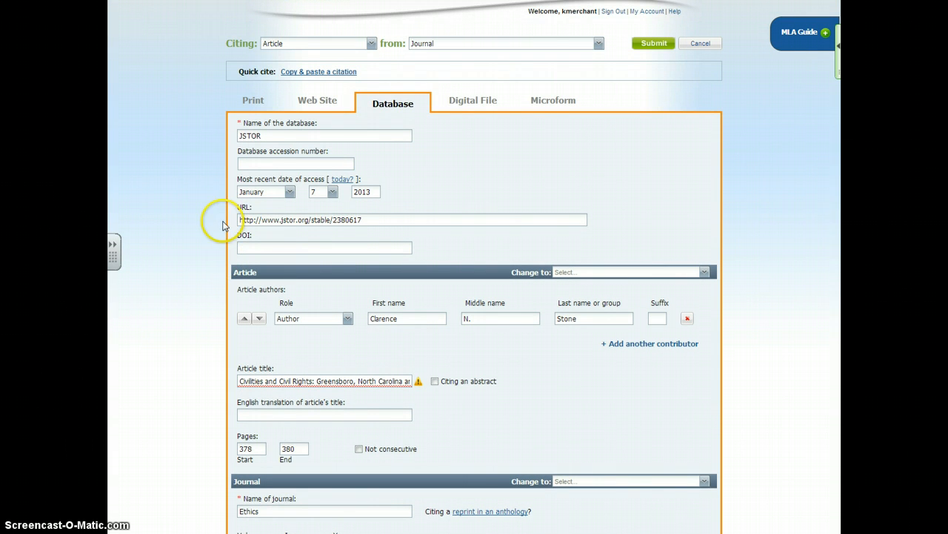
scroll(221, 255, "down", 3)
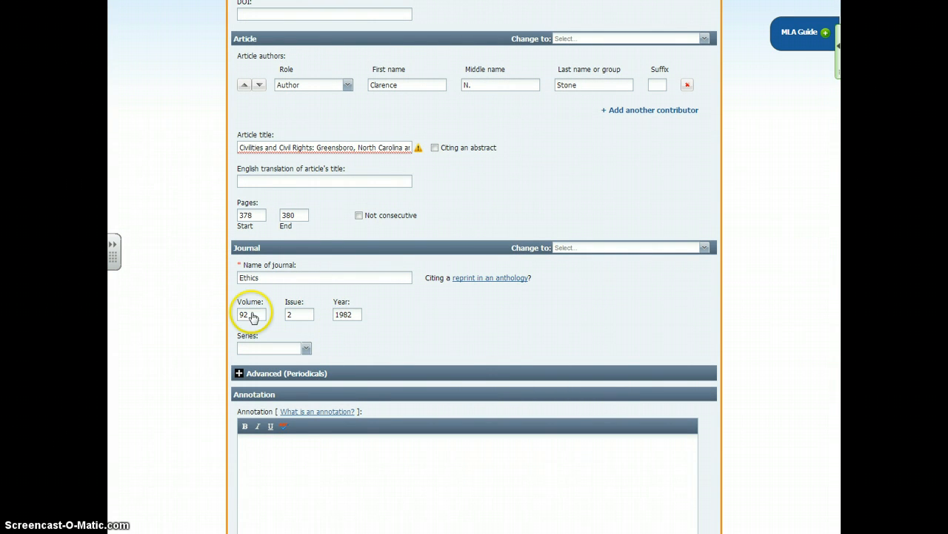
scroll(252, 317, "down", 2)
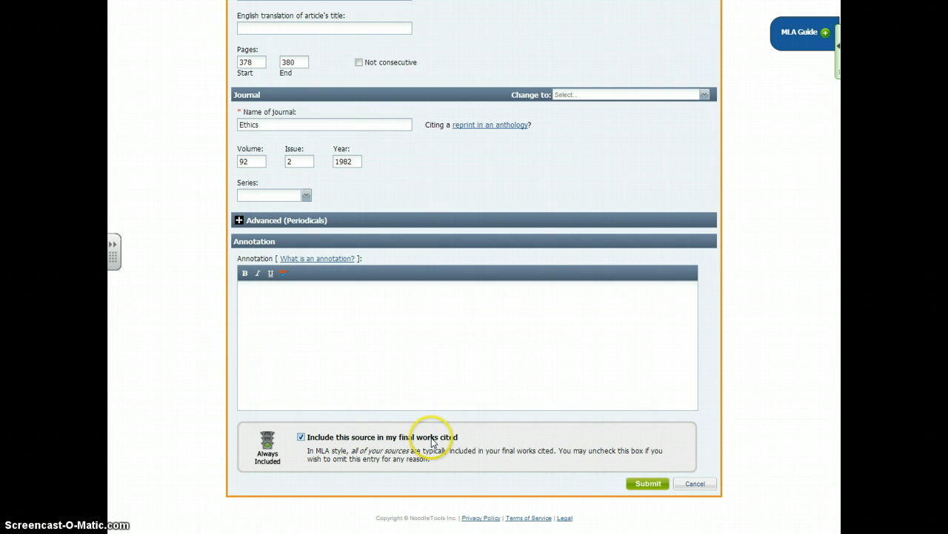
left_click(647, 483)
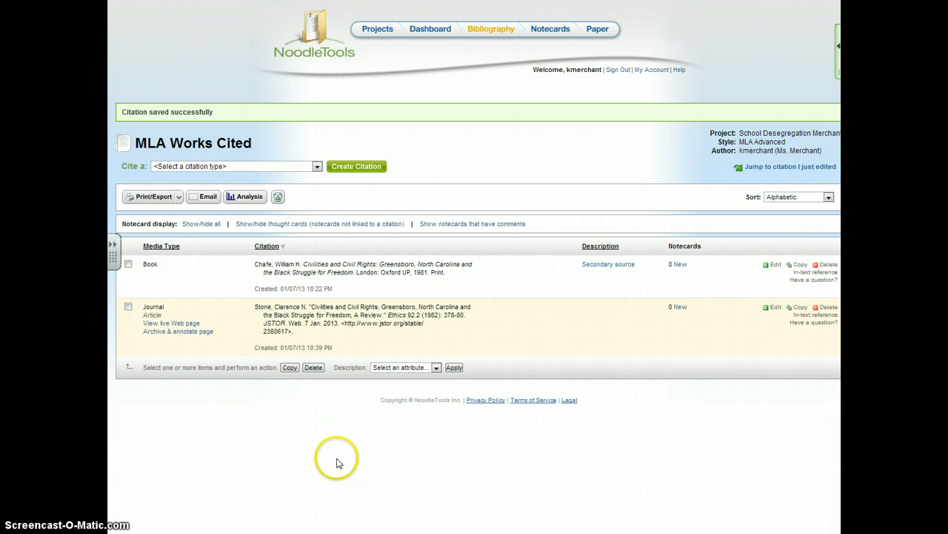
- Apply the Secondary source description to the journal article citation in the works cited list
left_click(128, 306)
left_click(436, 367)
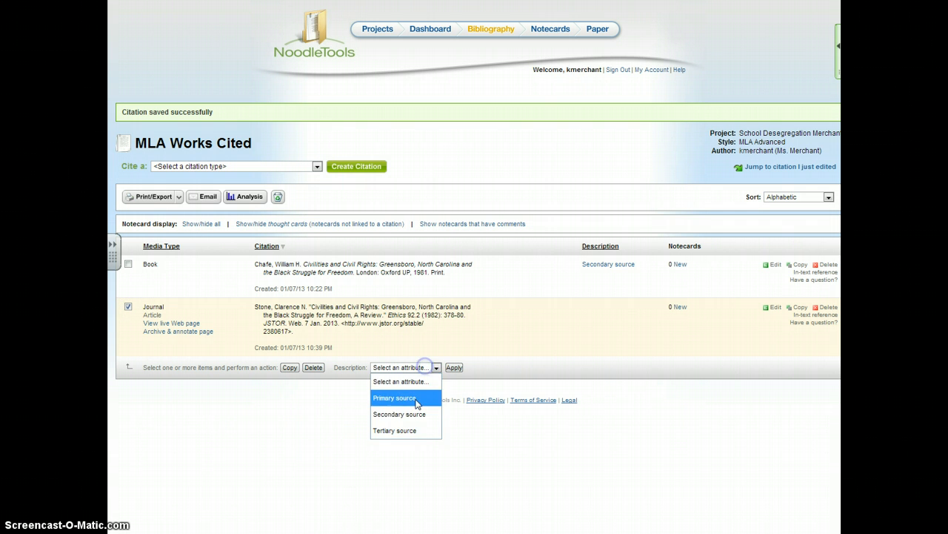
left_click(416, 413)
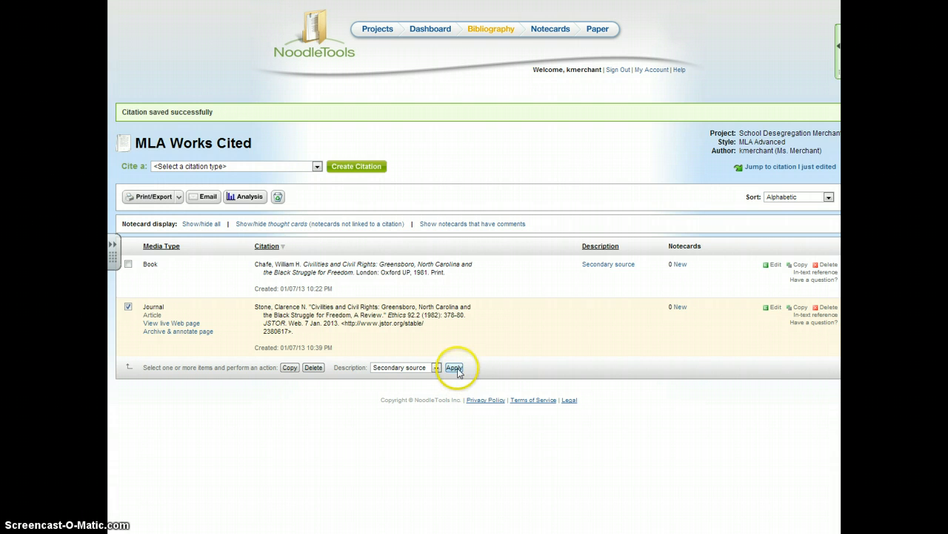
left_click(454, 367)
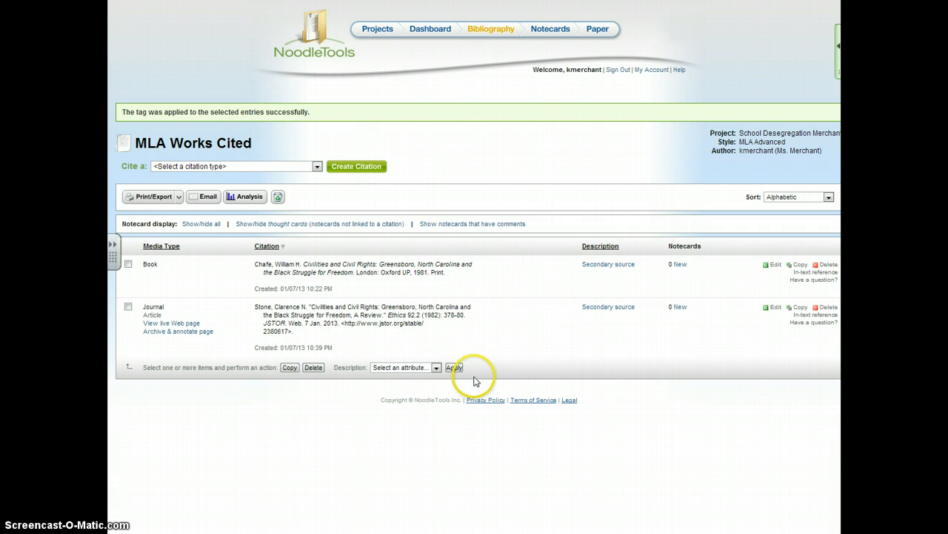
- Create a new notecard for the journal article citation and title it "White Power Structure"
left_click(680, 308)
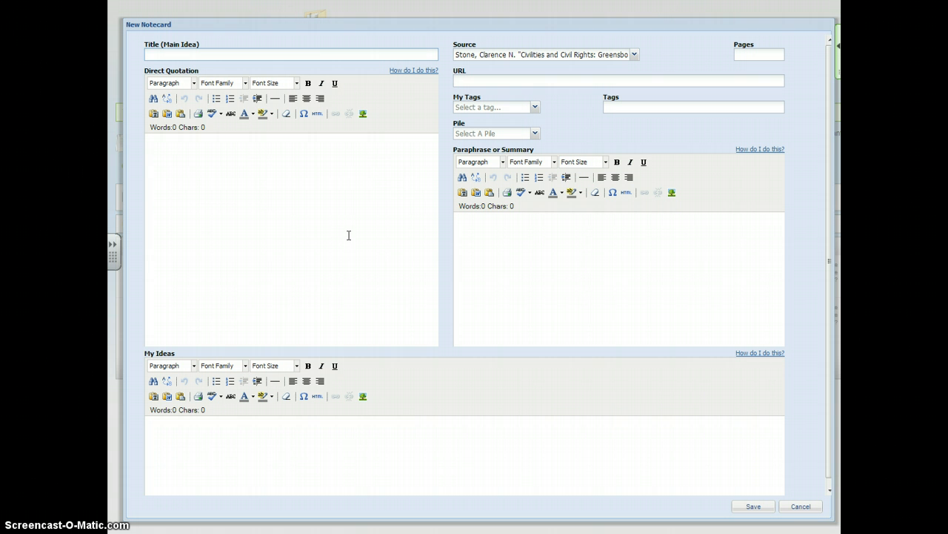
left_click(342, 221)
left_click(145, 55)
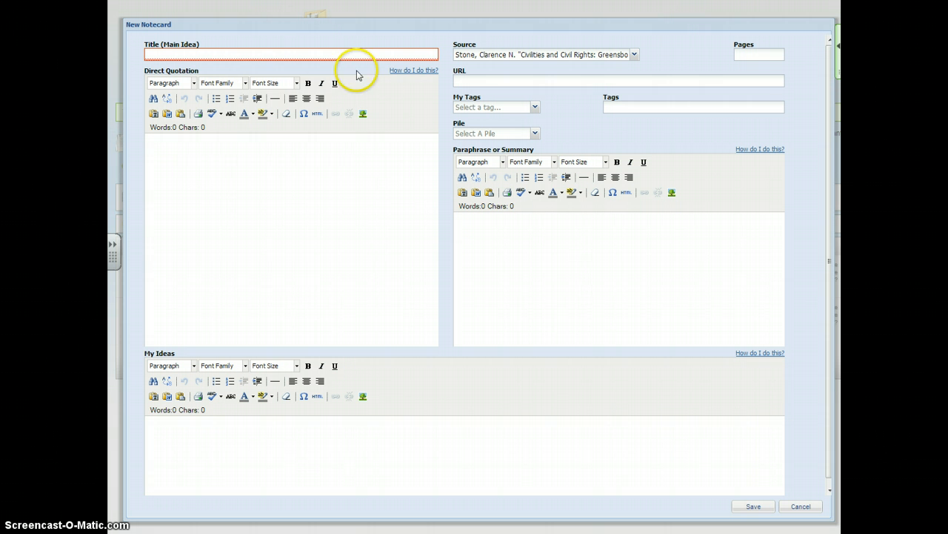
left_click(319, 53)
type("White")
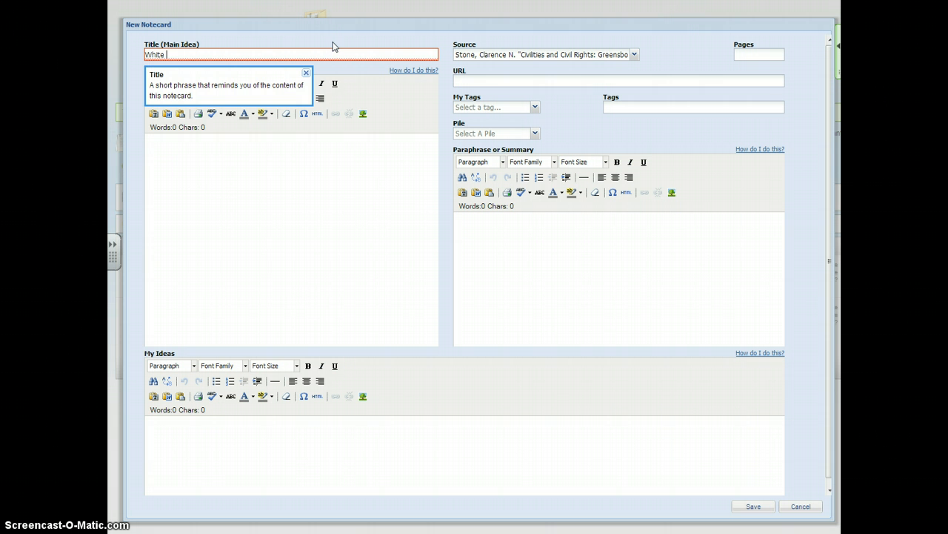
type(" Power Structure")
- Begin the direct quotation with "The various elements of this belief system, [author's surname] argues, were barriers to success in the black struggle for freedom."
left_click(349, 173)
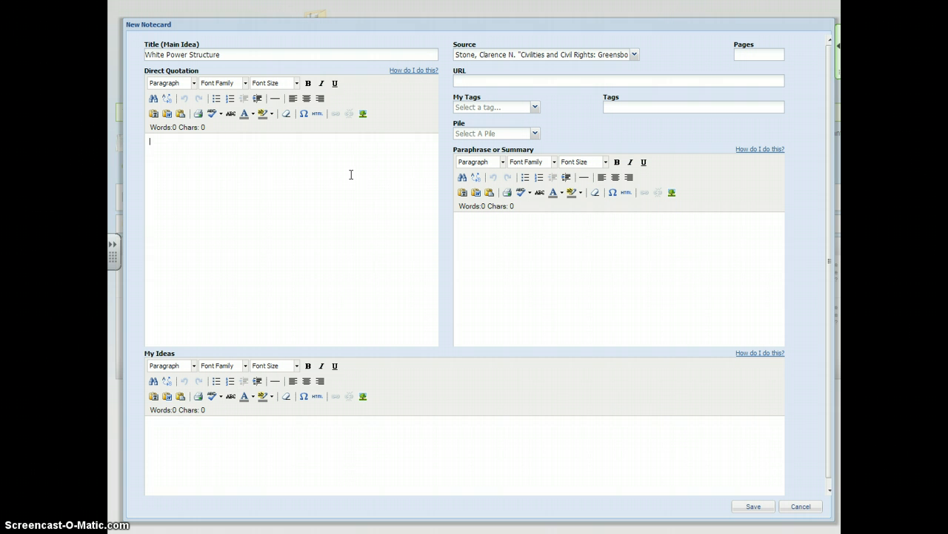
type("\"The varoious elements of this belief s")
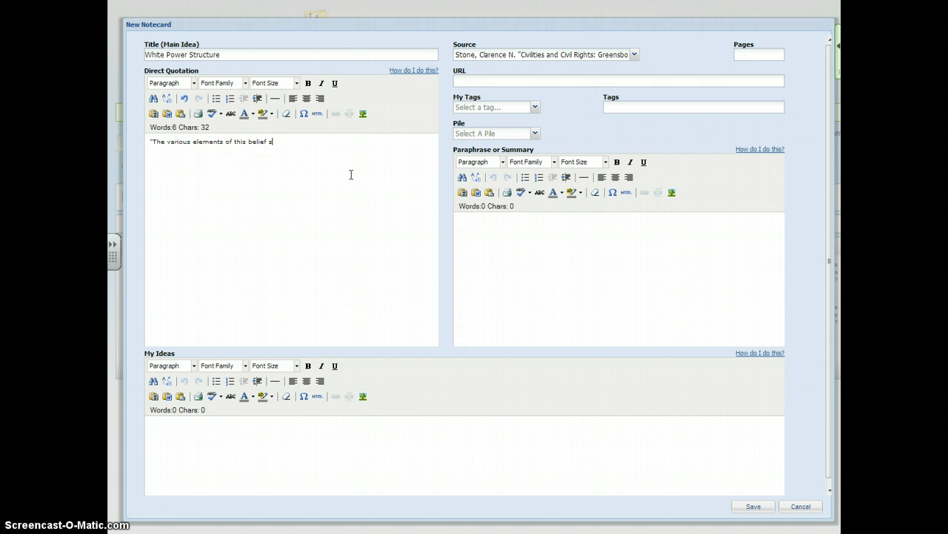
type("ystem, Chafe argues, were bar")
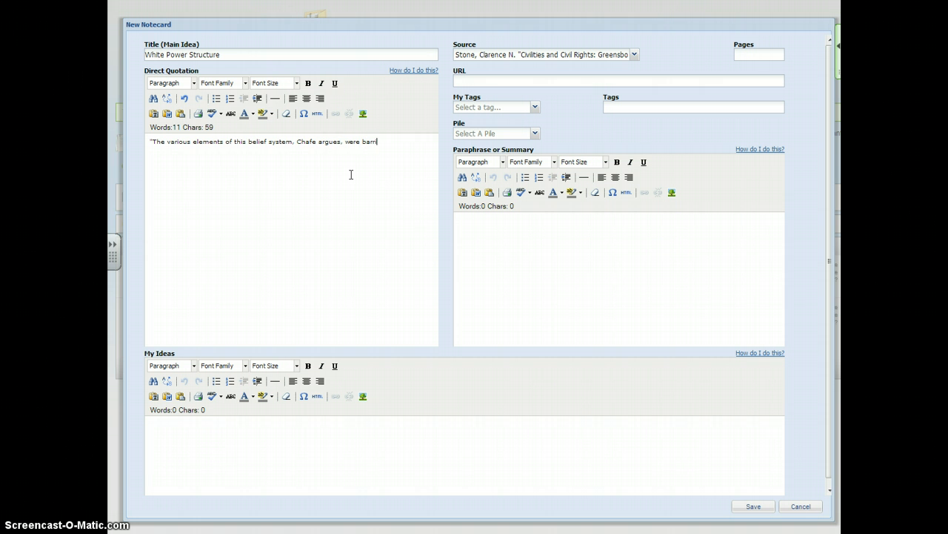
type("riers to success in the black struggle for fr")
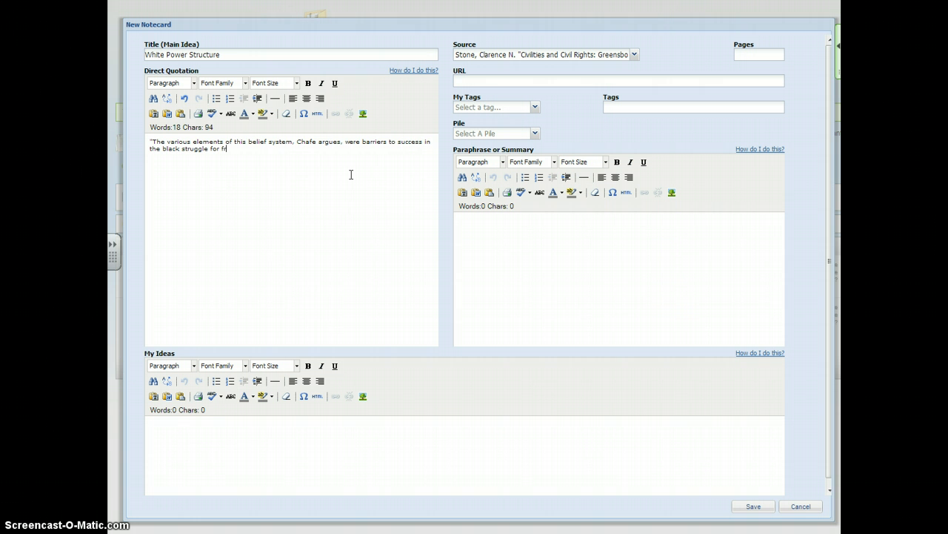
type("eedom. For blacks to advance, they had t")
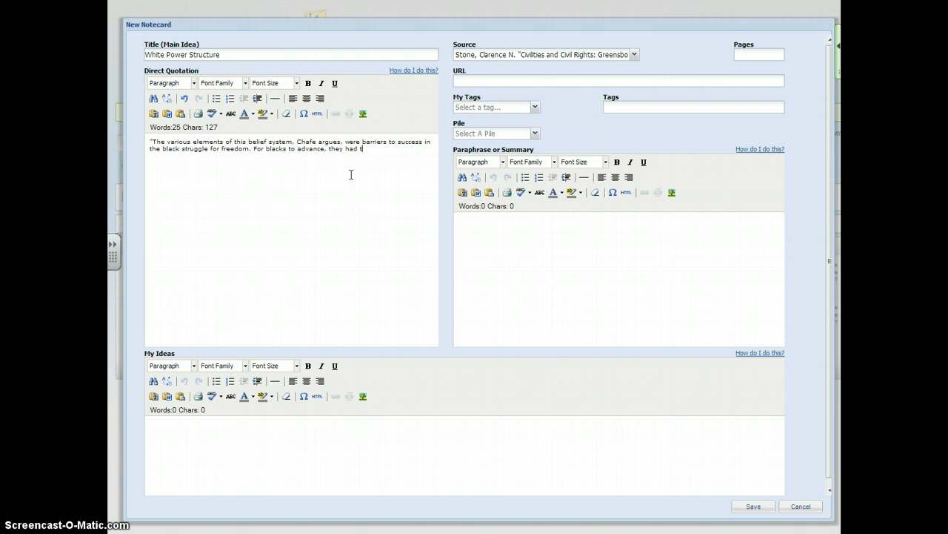
type("o challenge the do")
type("minant ideaso ")
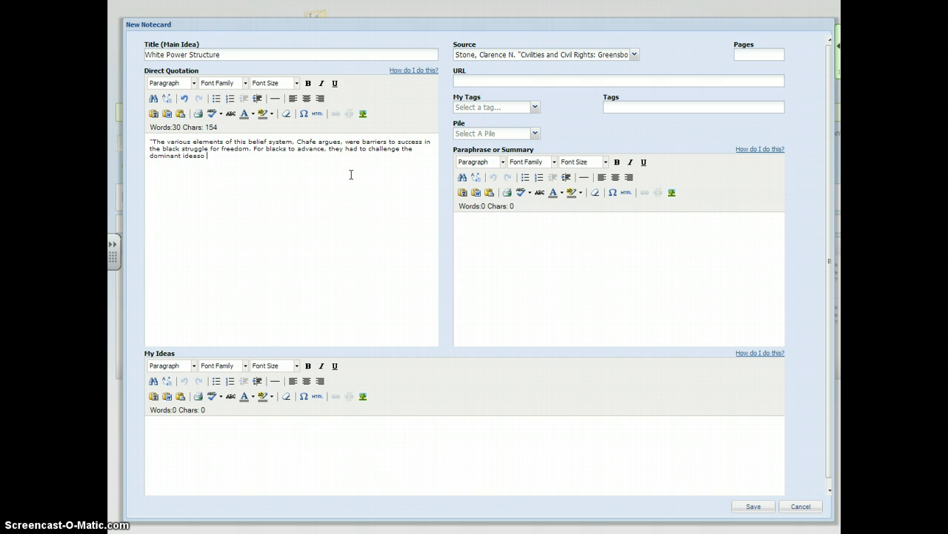
type("the")
- Add the quoted sentence "For blacks to advance, they had to challenge the dominant ideas of the white leadership"
key("BackSpace")
key("BackSpace")
key("BackSpace")
key("BackSpace")
key("BackSpace")
key("BackSpace")
type("of the white leadership. Specifically, ")
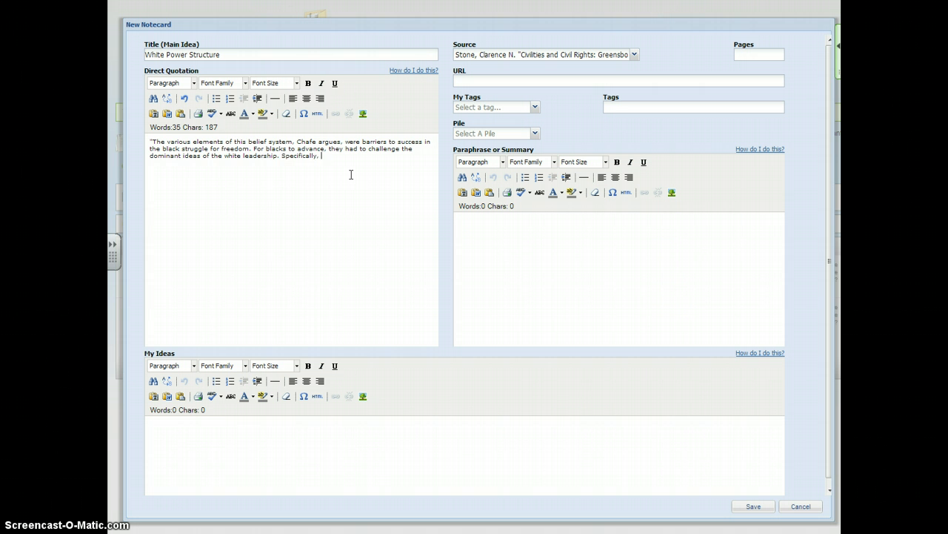
type("they had to overtan")
- Continue the direct quotation with "Specifically, they had to overturn paternalism with their own aggressive leadership"
key("BackSpace")
type("ur")
key("BackSpace")
key("BackSpace")
key("BackSpace")
type("turn paternalism wit hte")
key("BackSpace")
key("BackSpace")
type("their o")
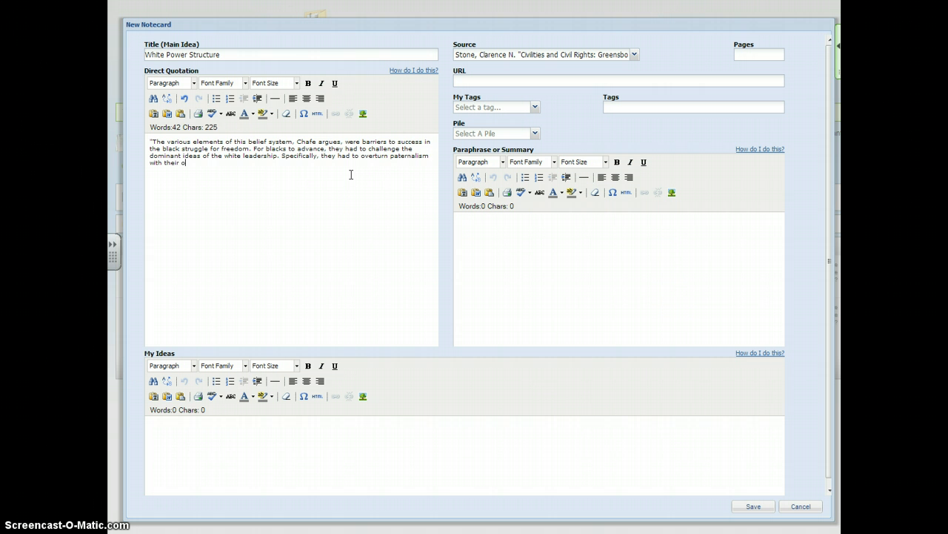
type("wn aggressive leadership, challenge the \"progr")
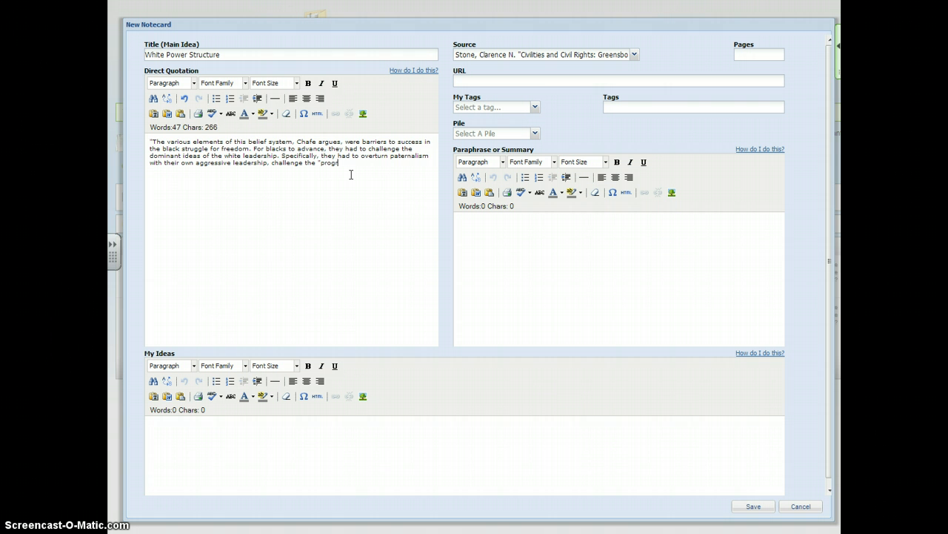
type("essive mystique")
type("\" with teh unde")
type("niable fac")
type("t that progress")
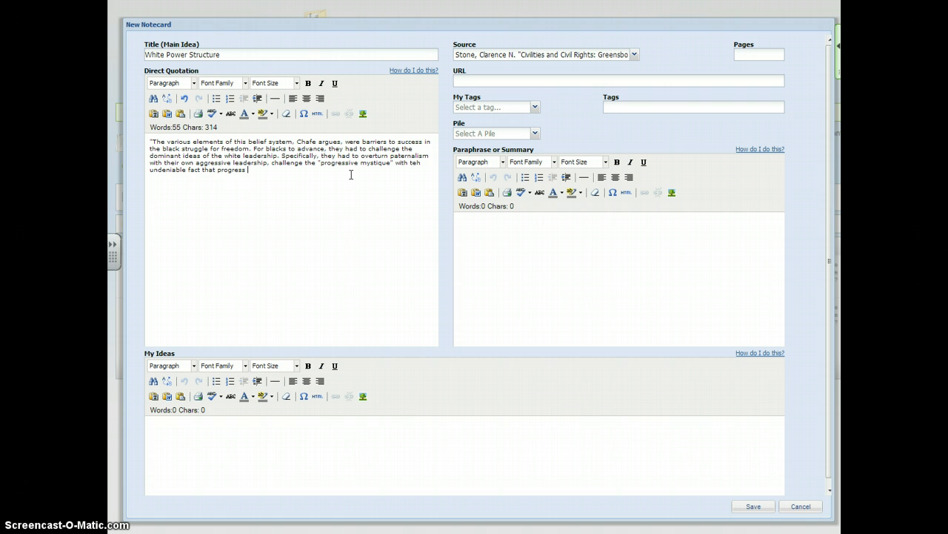
type(" in race relations had been painfully slow, and ignore c")
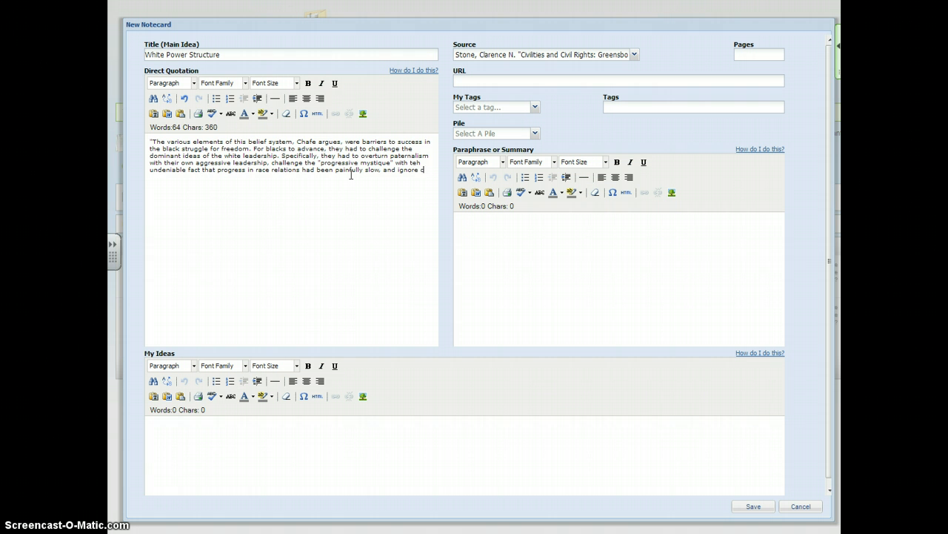
type("ivility in favor of confrontation ta")
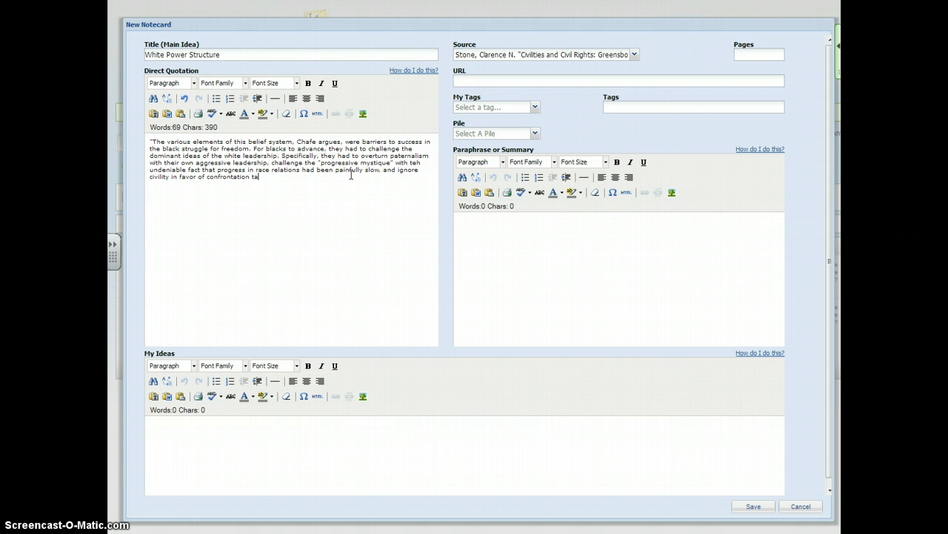
type("ctcs")
- Finish the direct quotation with "and ignore civility in favor of confrontation tactics." and a closing quotation mark
key("BackSpace")
key("BackSpace")
key("BackSpace")
type("ics.\"")
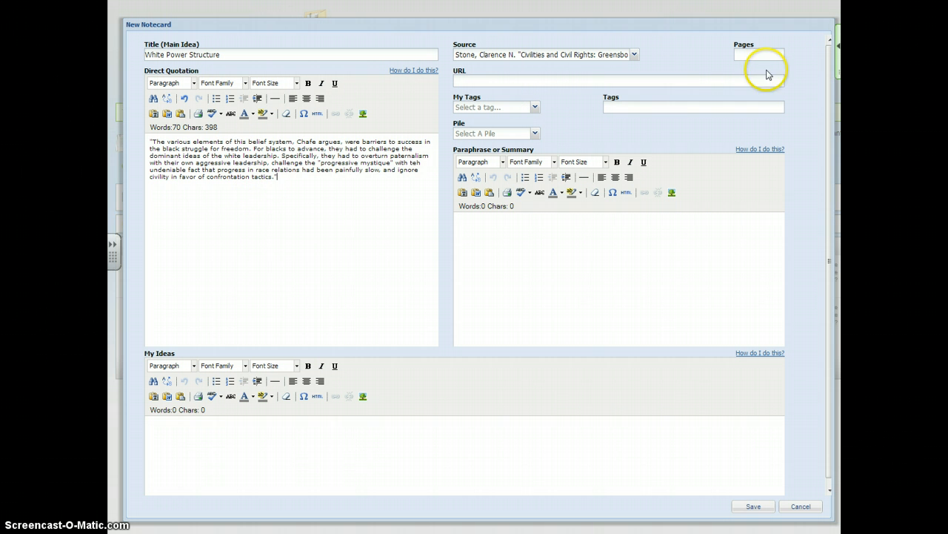
- Set the notecard's page number to 379
left_click(745, 53)
left_click(751, 53)
type("379")
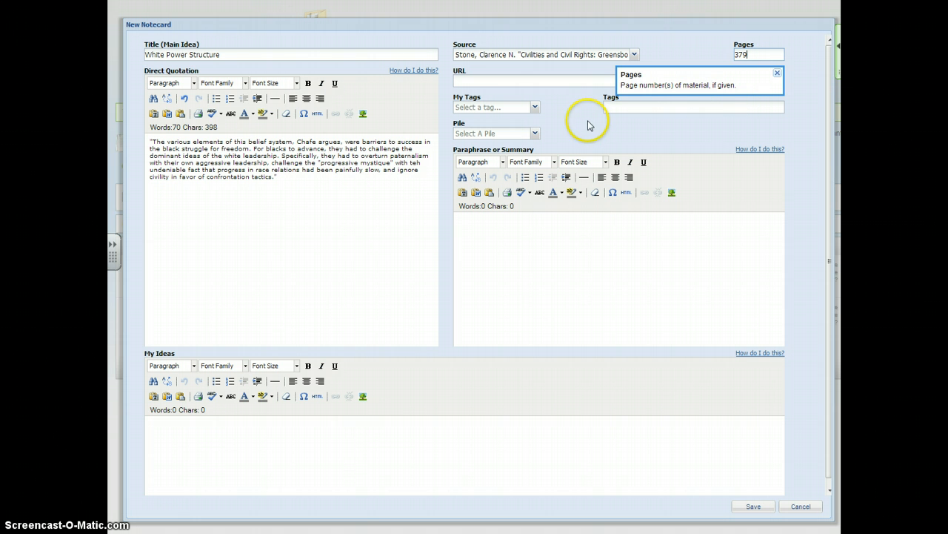
left_click(554, 112)
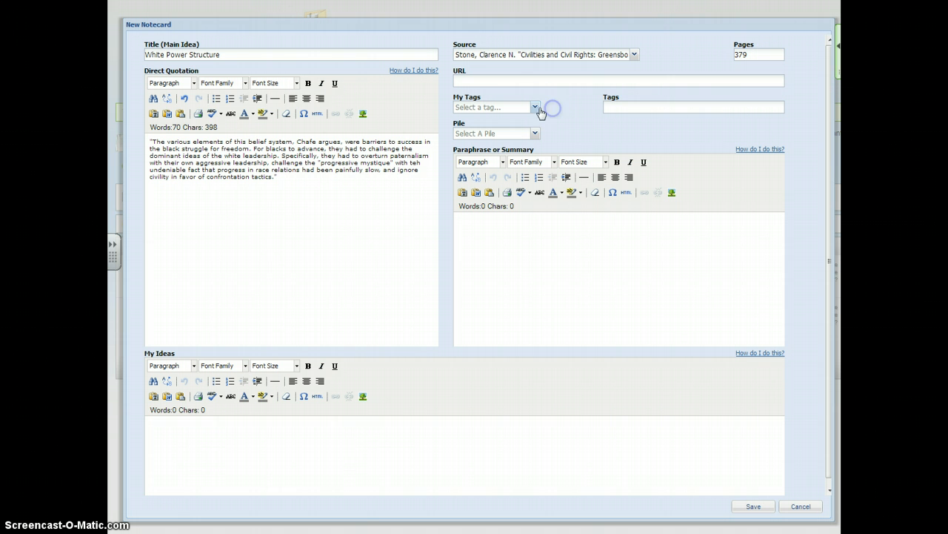
- Add the tags "paternalism, white power structure" to the notecard
left_click(636, 110)
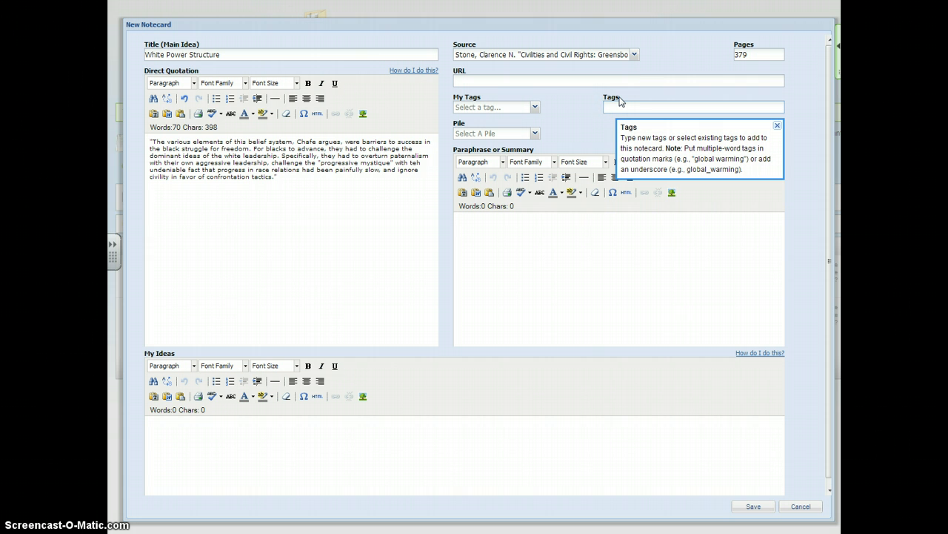
type("paternalism, white power structure")
left_click(504, 276)
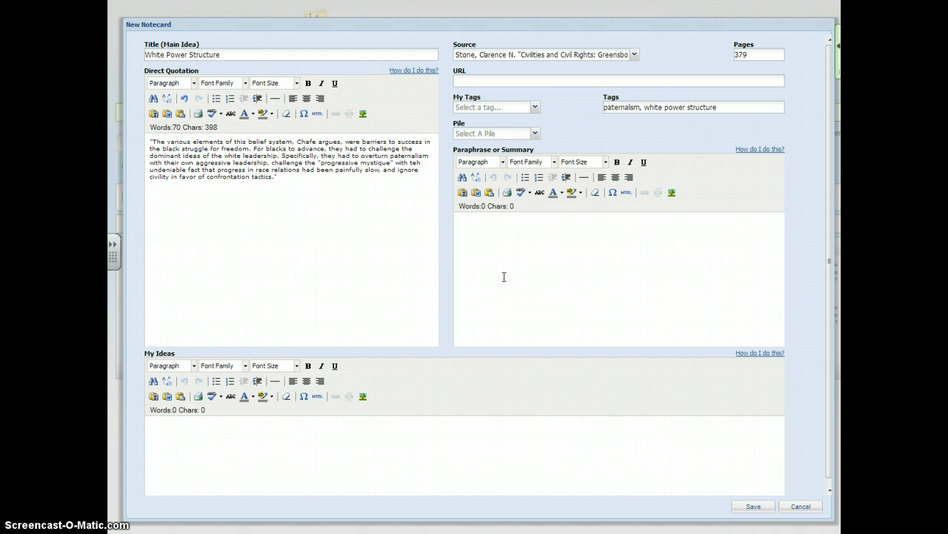
- Enter "Tactics used by blacks in segregated school system and overall power structure" as the notecard's own ideas
left_click(277, 492)
type("Tactics used by blacks in segregated school system and p")
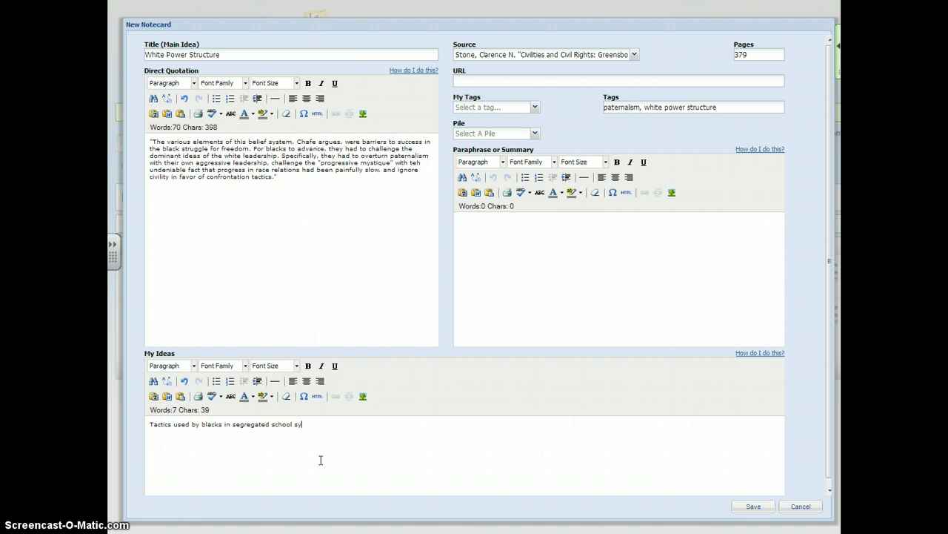
key("BackSpace")
type("overall power structure")
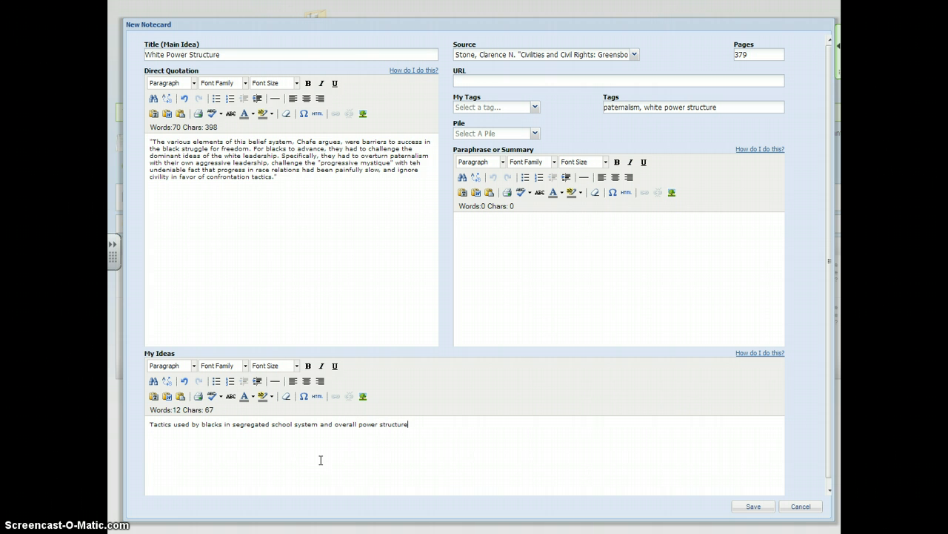
- Correct "teh" to "the" in the direct quotation and enter the paraphrase "Blacks had to challenge whites' assumptions about power and civil behavior"
left_click(559, 292)
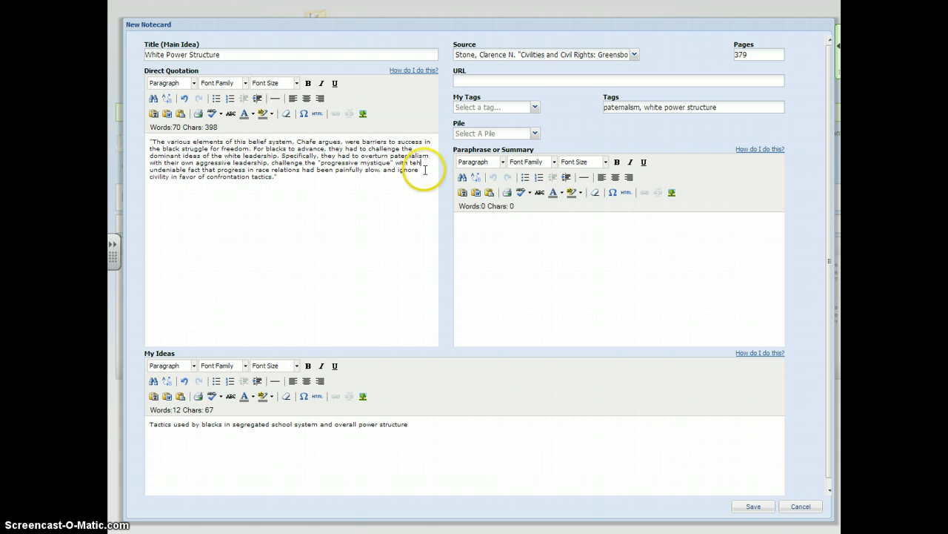
left_click(512, 286)
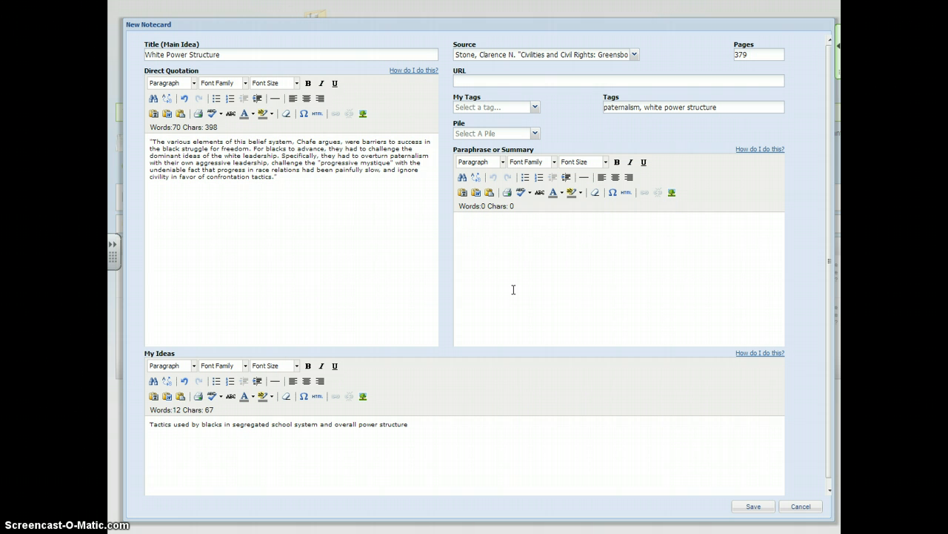
type("Bal")
key("BackSpace")
key("BackSpace")
type("lacks had to challenge white's assum")
key("BackSpace")
key("BackSpace")
key("BackSpace")
key("BackSpace")
key("BackSpace")
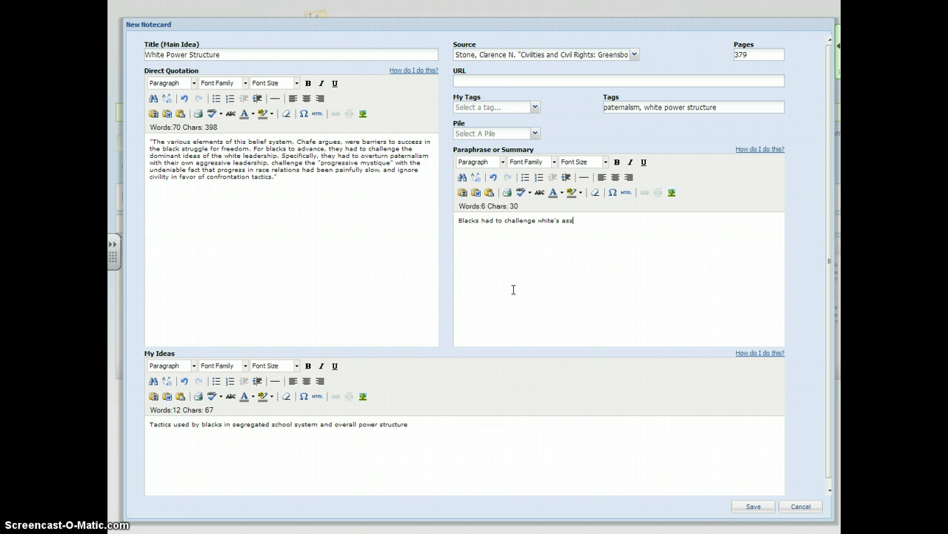
key("BackSpace")
key("BackSpace")
key("BackSpace")
type("s' assumptions about power and civil beh")
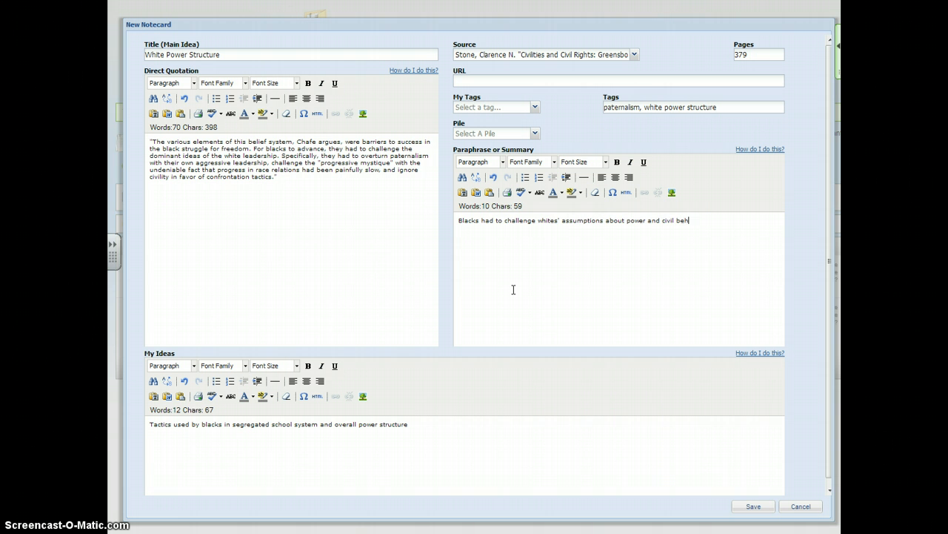
type("avior")
left_click(514, 289)
- Save the notecard and dismiss the source classification options in the works cited list
scroll(515, 284, "down", 1)
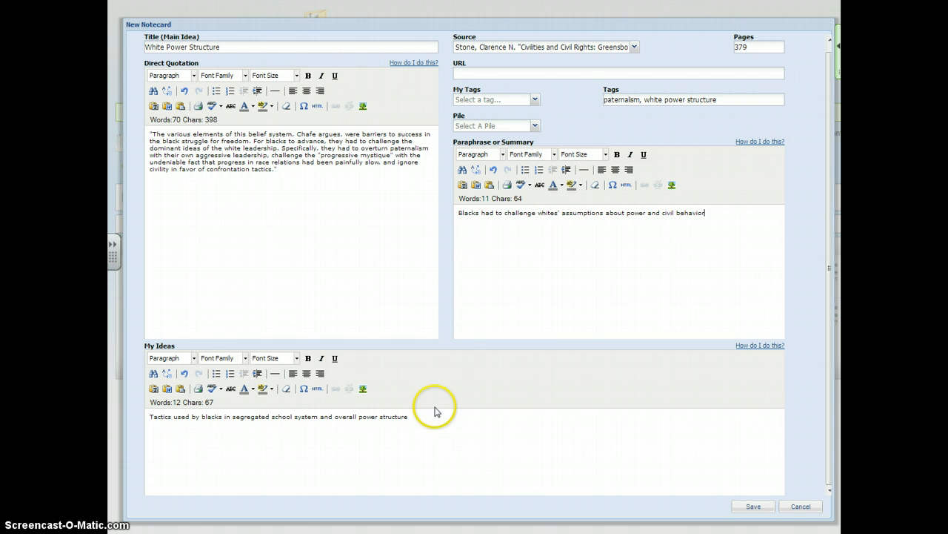
left_click(753, 508)
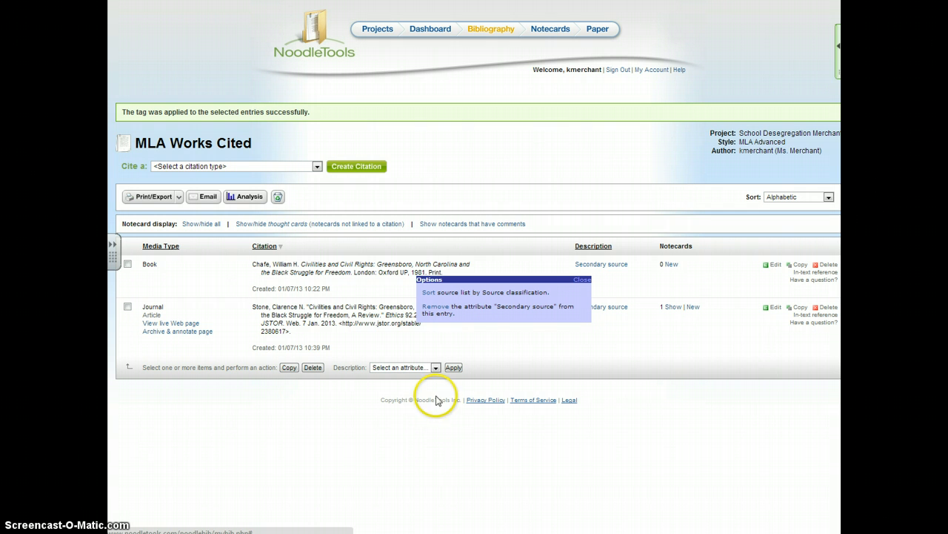
left_click(579, 279)
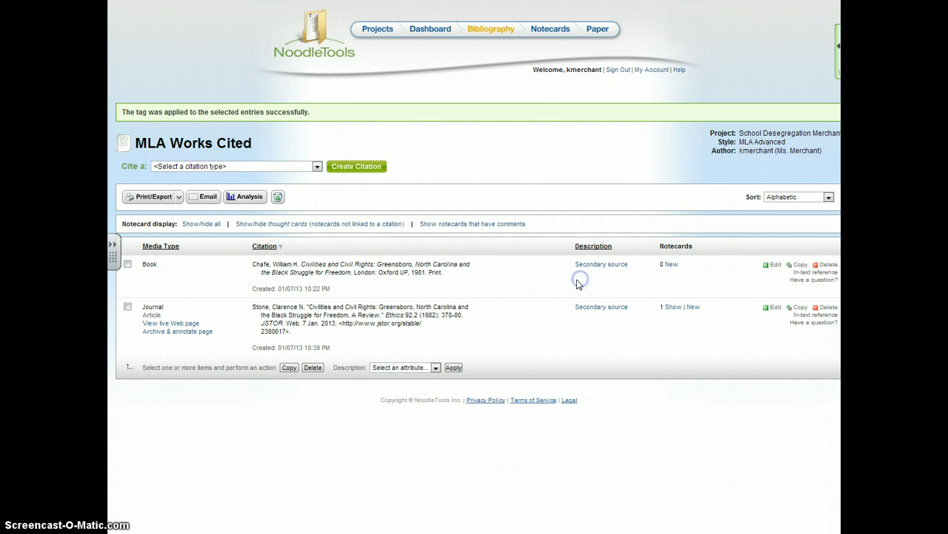